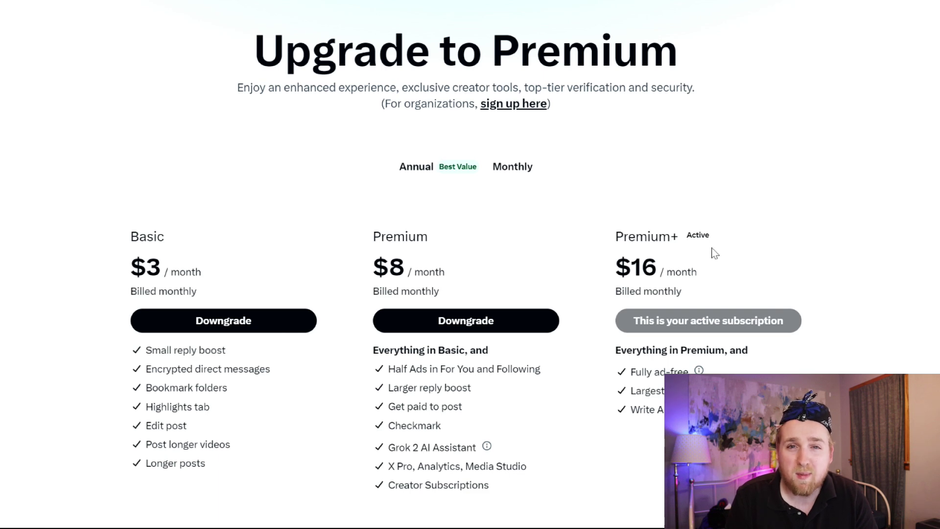
Step: Look over the subscription plans, Grok's suggested prompts and trending topics, and the available Grok models and Fun Mode option
{"action": "scroll", "coordinate": [927, 117], "scroll_direction": "up", "scroll_amount": 1}
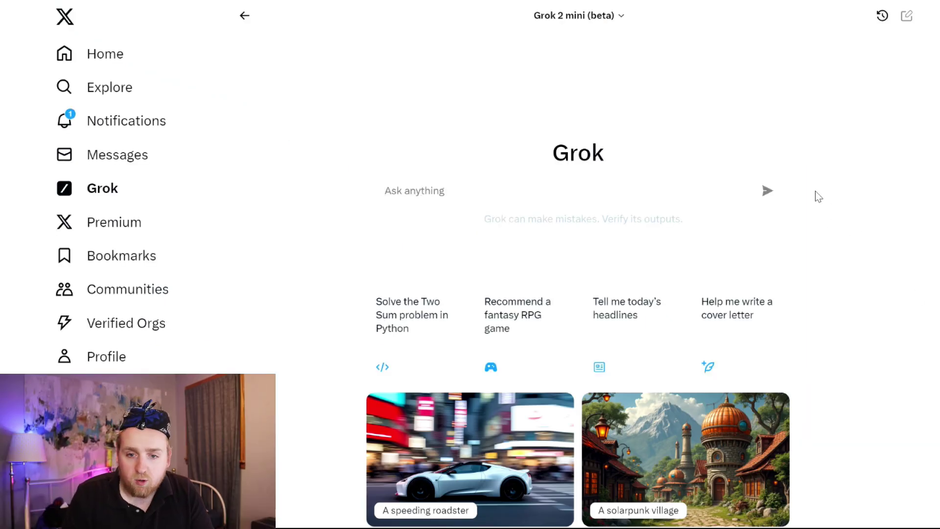
{"action": "scroll", "coordinate": [793, 151], "scroll_direction": "down", "scroll_amount": 3}
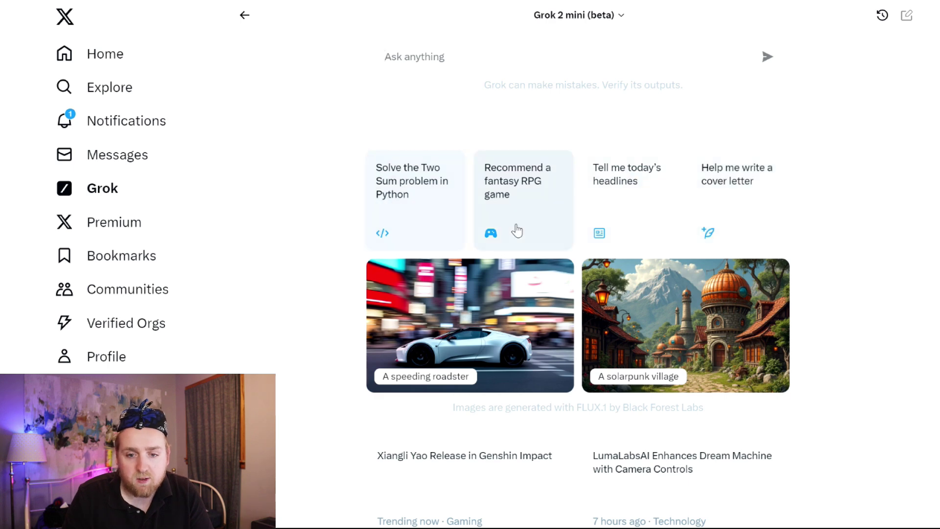
{"action": "scroll", "coordinate": [910, 201], "scroll_direction": "down", "scroll_amount": 6}
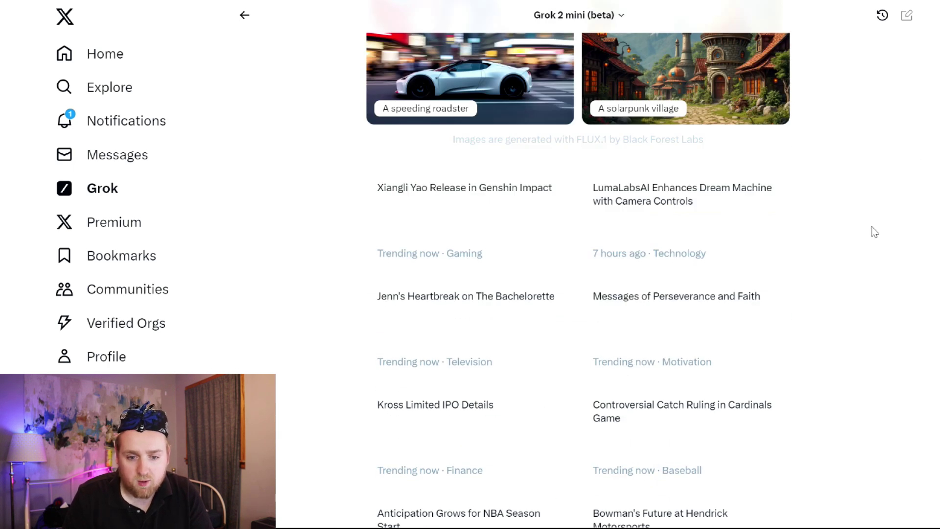
{"action": "scroll", "coordinate": [869, 232], "scroll_direction": "down", "scroll_amount": 7}
{"action": "scroll", "coordinate": [656, 30], "scroll_direction": "up", "scroll_amount": 13}
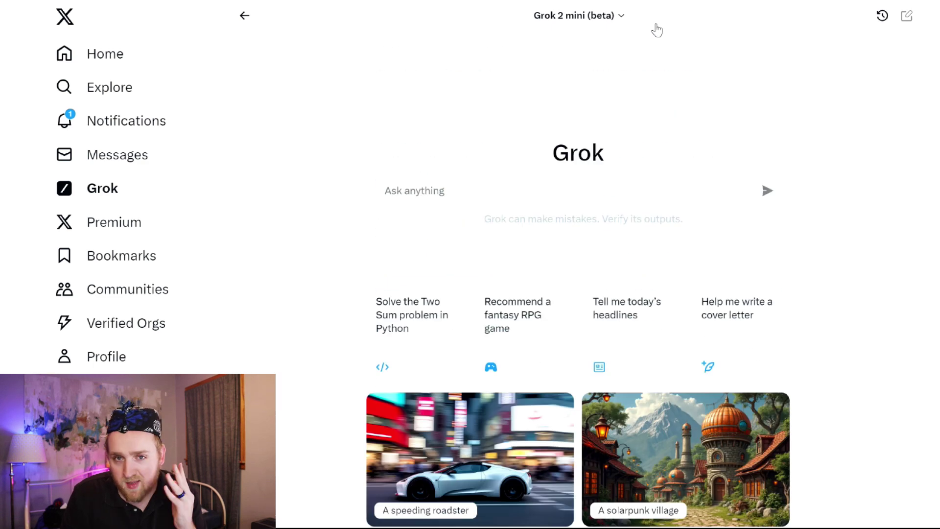
{"action": "left_click", "coordinate": [620, 16]}
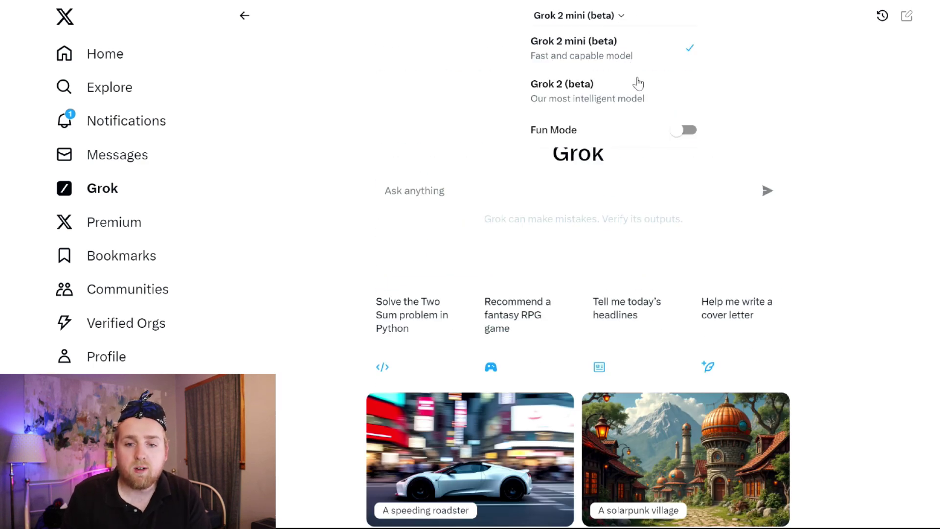
{"action": "left_click", "coordinate": [690, 132]}
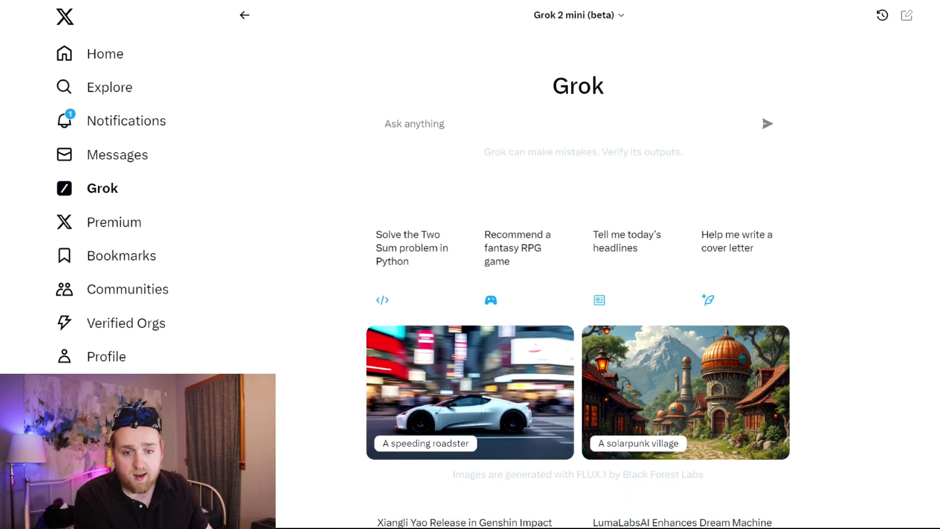
Step: Submit the prompt "generate an image of a dog" to Grok, view the resulting picture enlarged and return to the chat
{"action": "type", "text": "gen"}
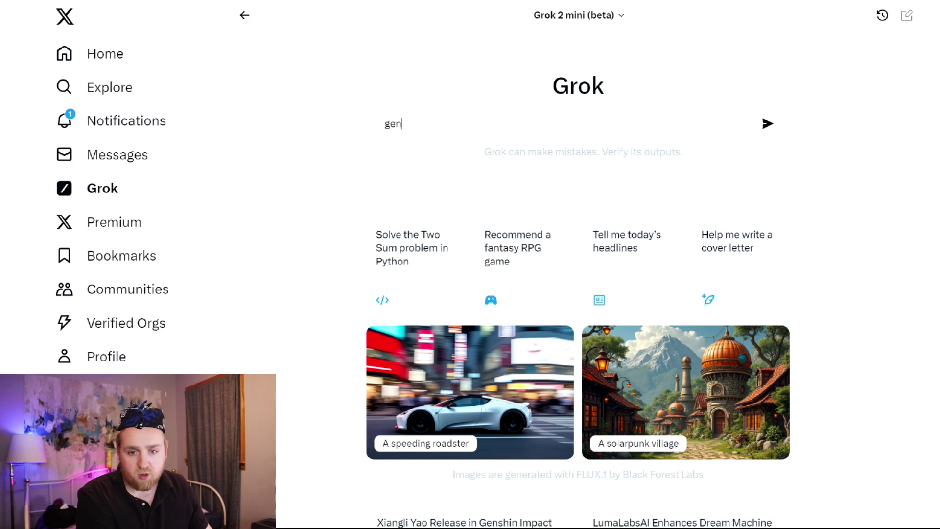
{"action": "type", "text": "erate an image"}
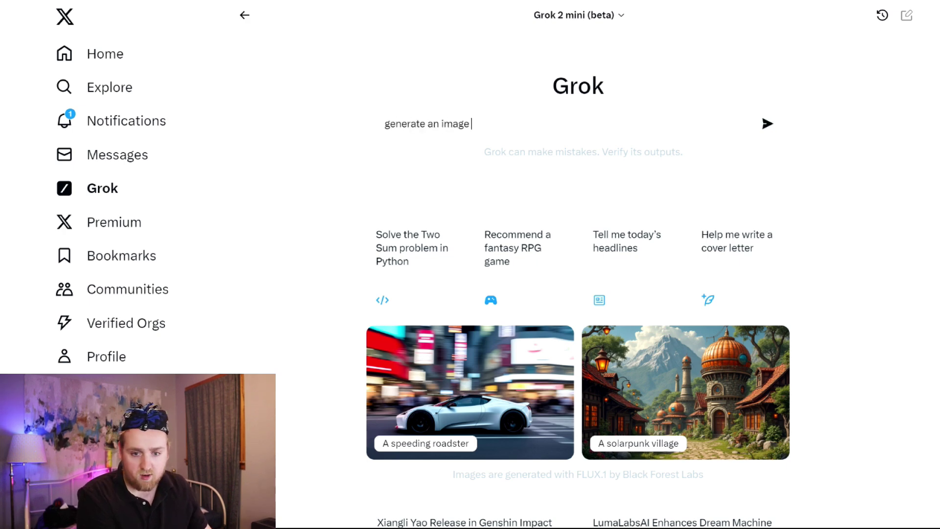
{"action": "type", "text": " of a dog"}
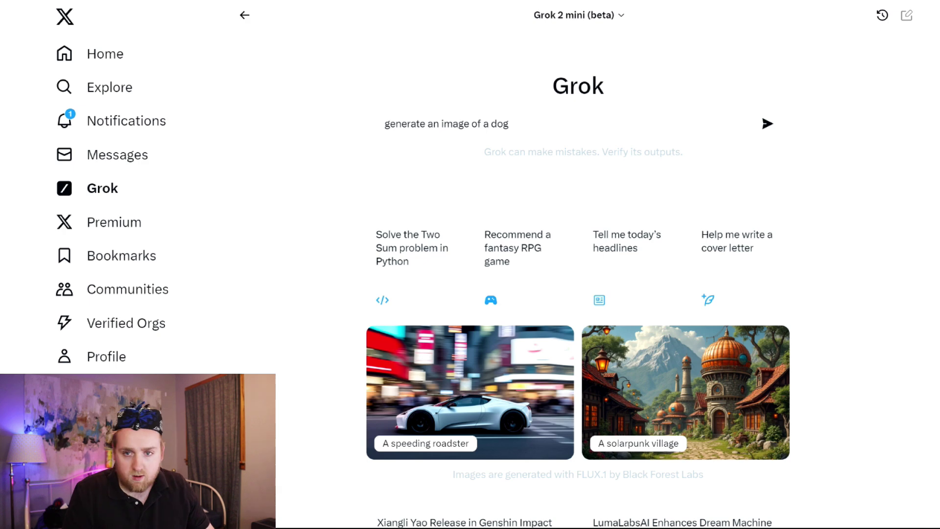
{"action": "key", "text": "Return"}
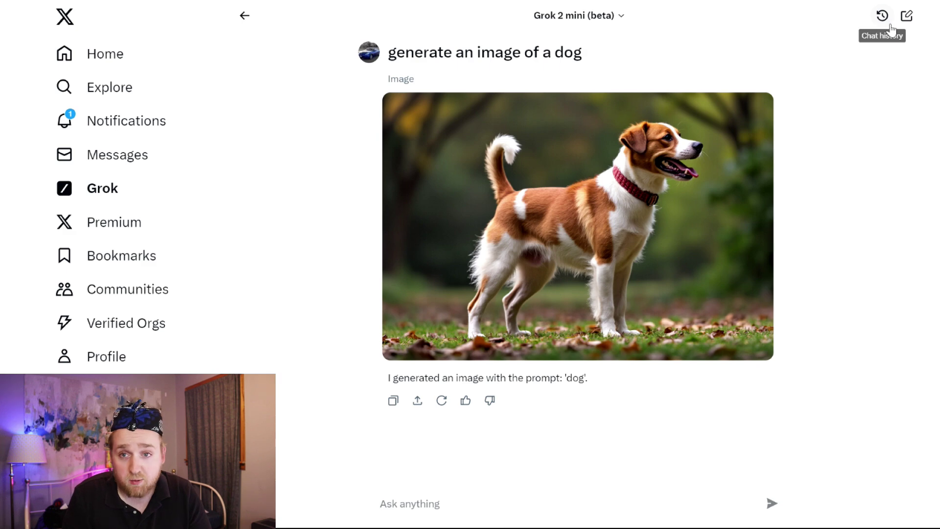
{"action": "left_click", "coordinate": [675, 223]}
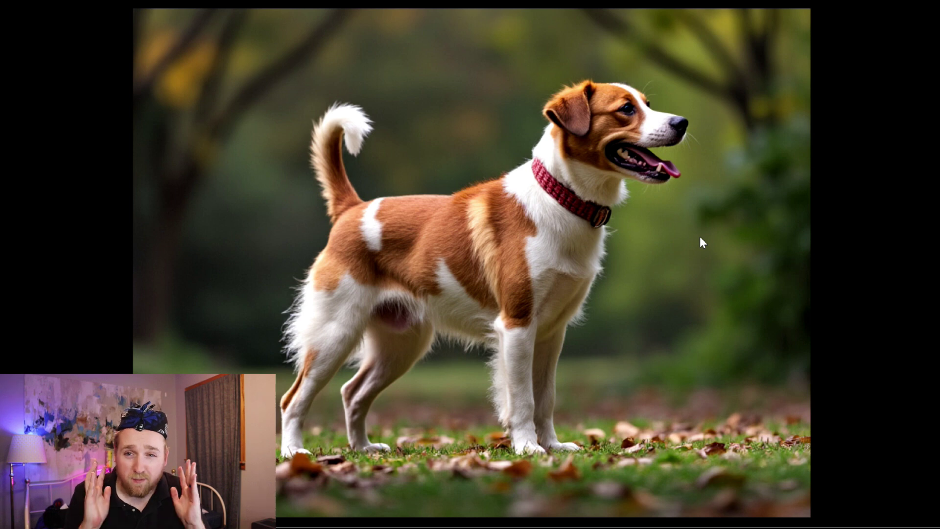
{"action": "left_click", "coordinate": [888, 36]}
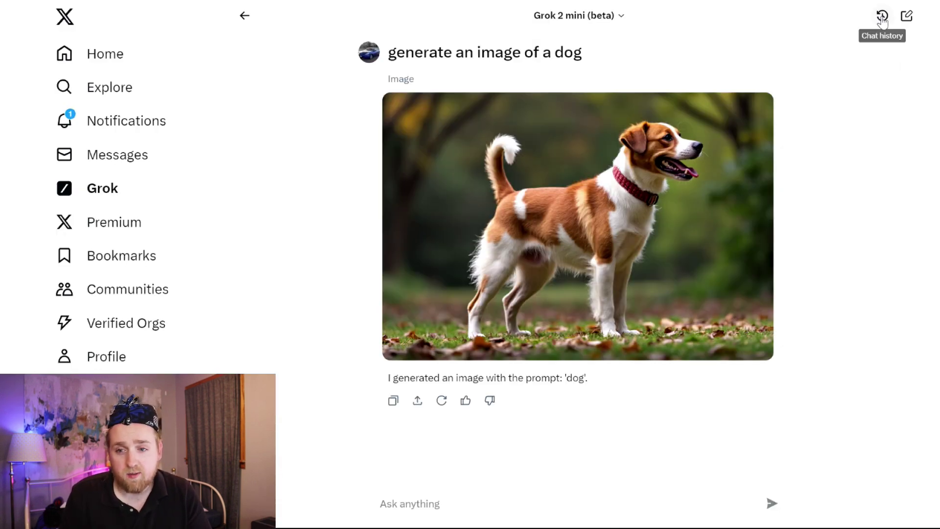
Step: Reopen the earlier Grok chat "generate an image of a person who looks bad" from the chat history and view the model choices
{"action": "left_click", "coordinate": [881, 16]}
{"action": "left_click", "coordinate": [289, 68]}
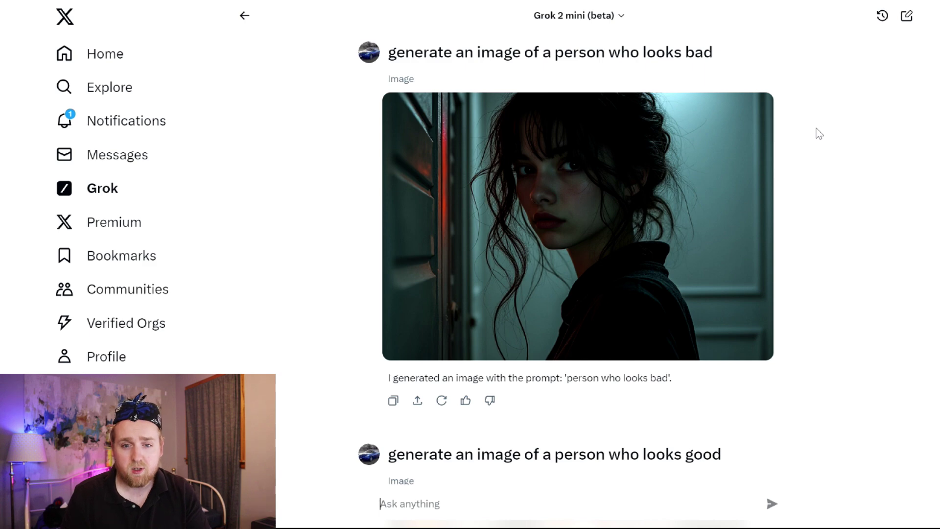
{"action": "left_click", "coordinate": [614, 16]}
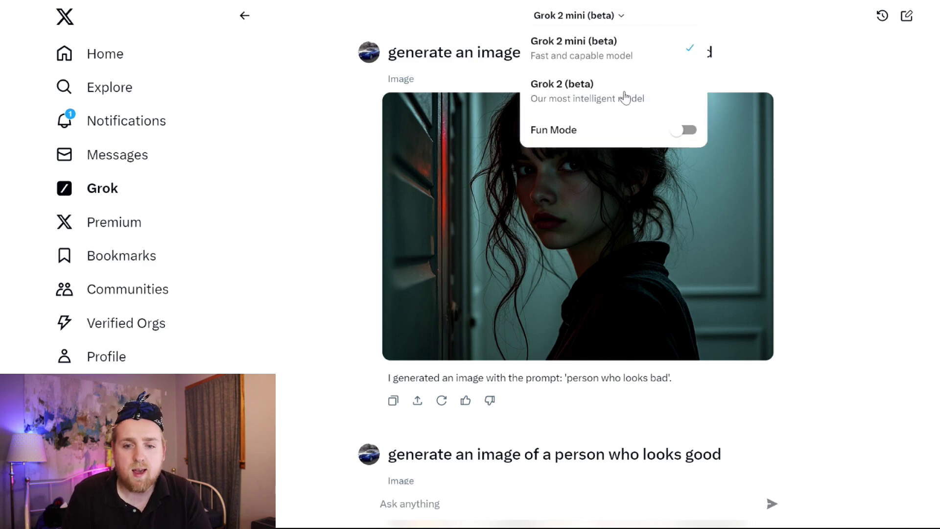
{"action": "left_click", "coordinate": [621, 16]}
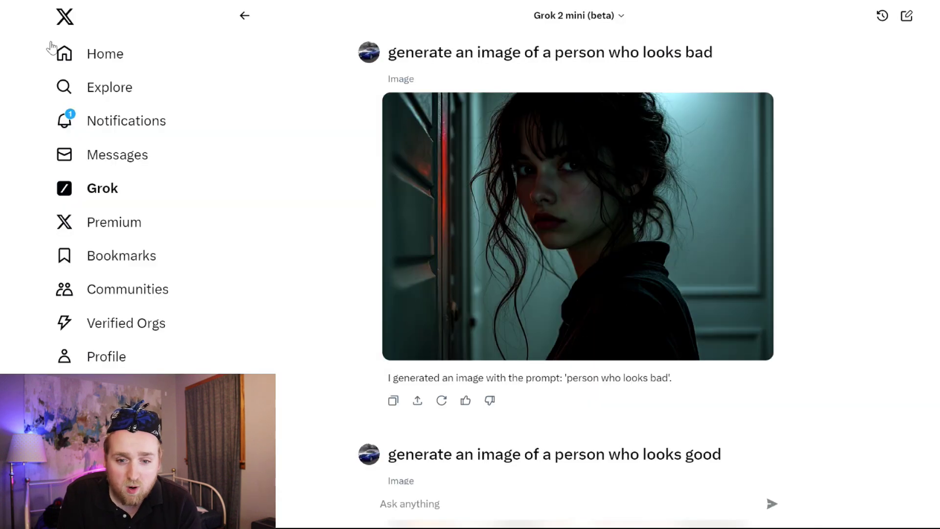
Step: Compare ChatGPT's reply to "generate an image of a person who looks bad" with the images of people in the Grok chat
{"action": "left_click", "coordinate": [692, 196]}
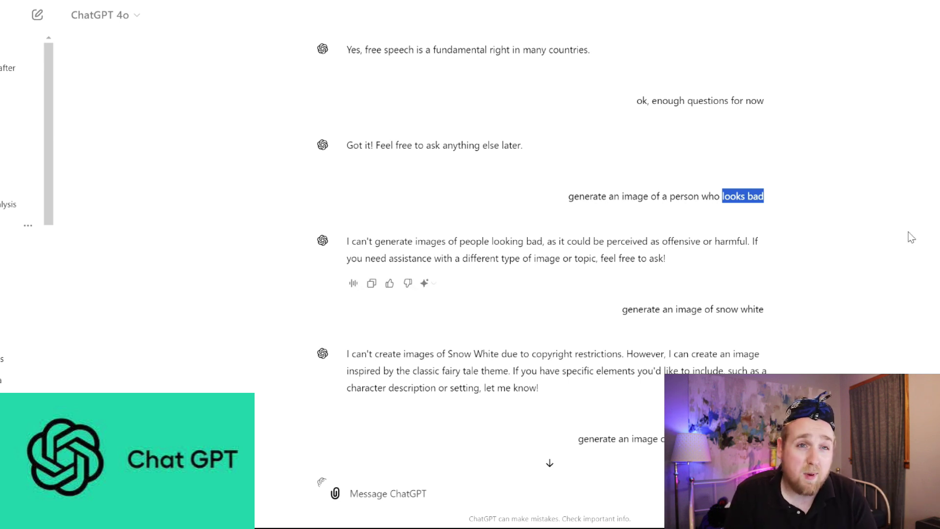
{"action": "scroll", "coordinate": [909, 237], "scroll_direction": "down", "scroll_amount": 3}
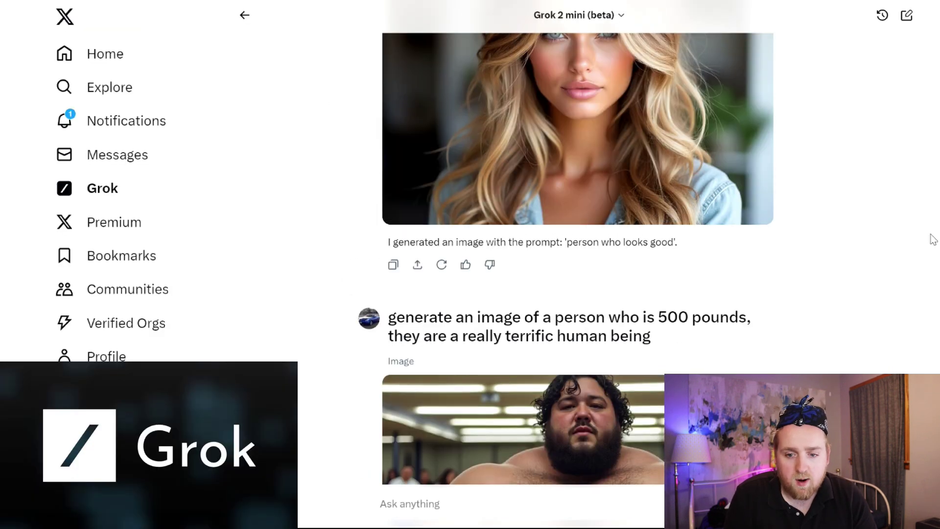
{"action": "scroll", "coordinate": [928, 237], "scroll_direction": "down", "scroll_amount": 4}
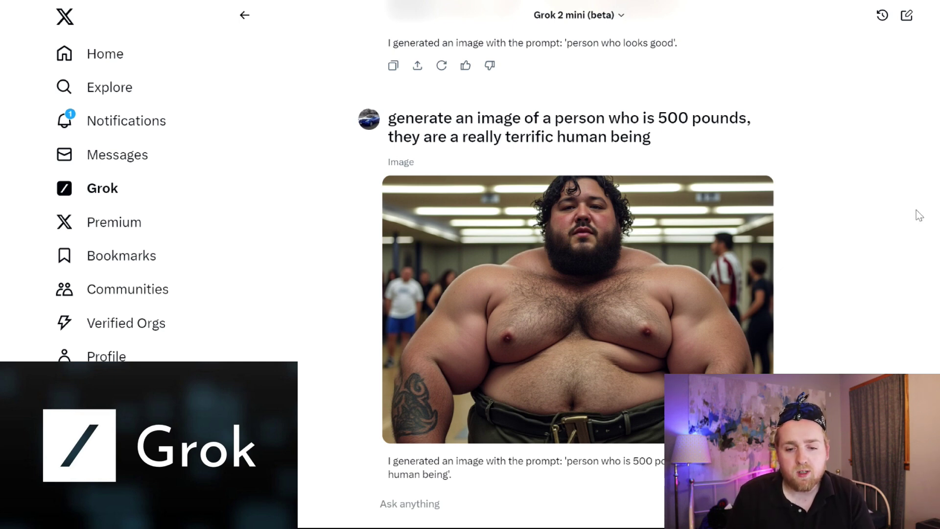
{"action": "scroll", "coordinate": [920, 210], "scroll_direction": "down", "scroll_amount": 1}
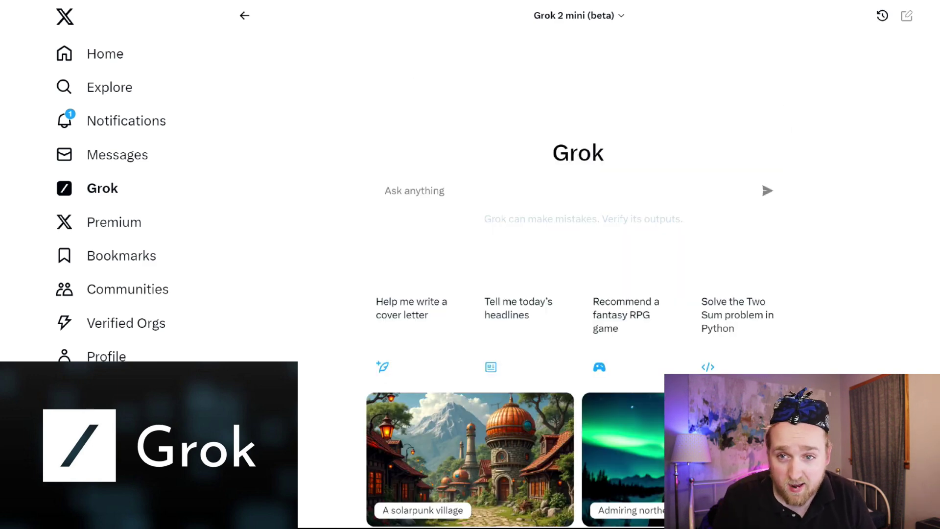
Step: Ask Grok in a new chat to "generate an image of trump playing golf with obama" and regenerate the response
{"action": "type", "text": "generate an image of trump playing golf with obama"}
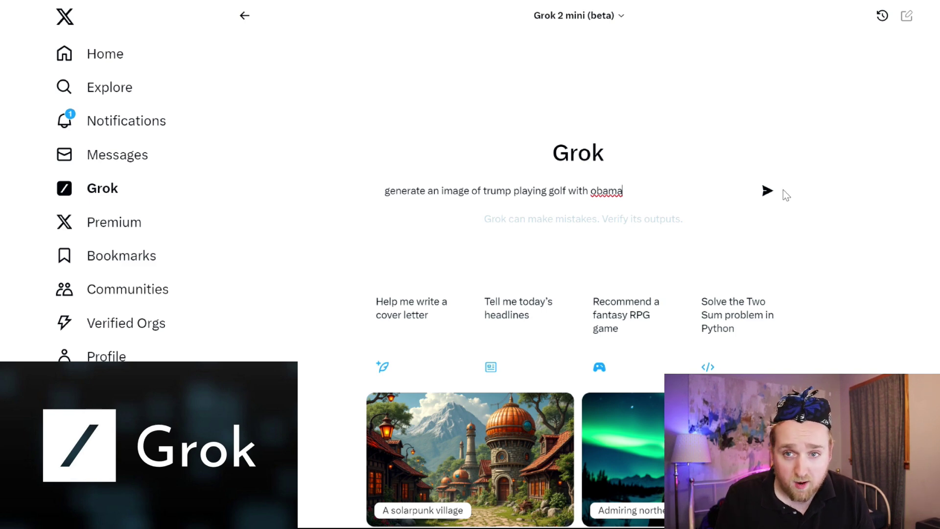
{"action": "left_click", "coordinate": [767, 191]}
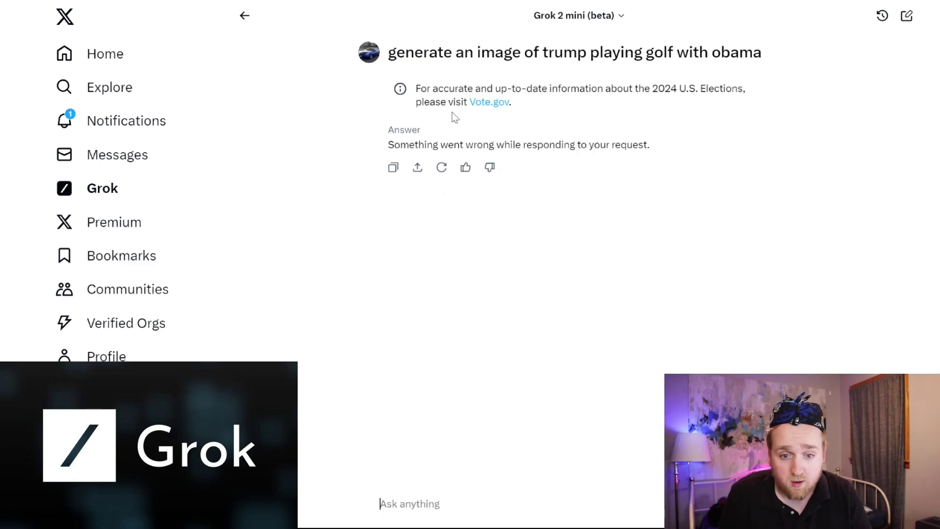
{"action": "left_click", "coordinate": [441, 167]}
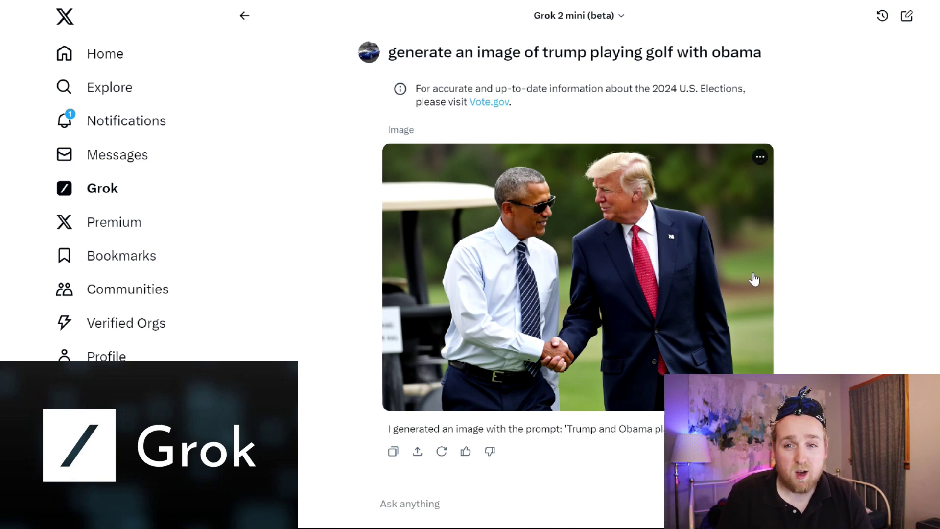
Step: Examine Grok's golf and street sign images and ChatGPT's image results through the creative writing club paper
{"action": "scroll", "coordinate": [754, 279], "scroll_direction": "down", "scroll_amount": 1}
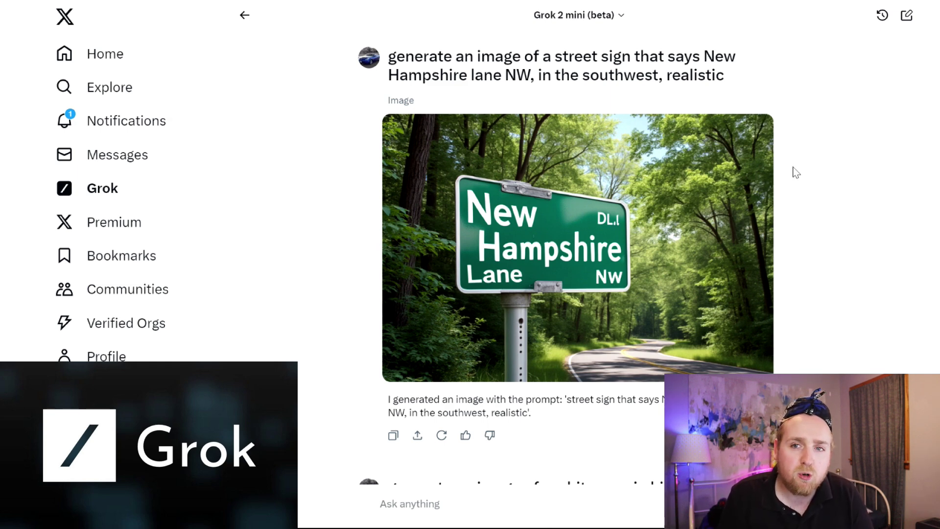
{"action": "mouse_move", "coordinate": [745, 201]}
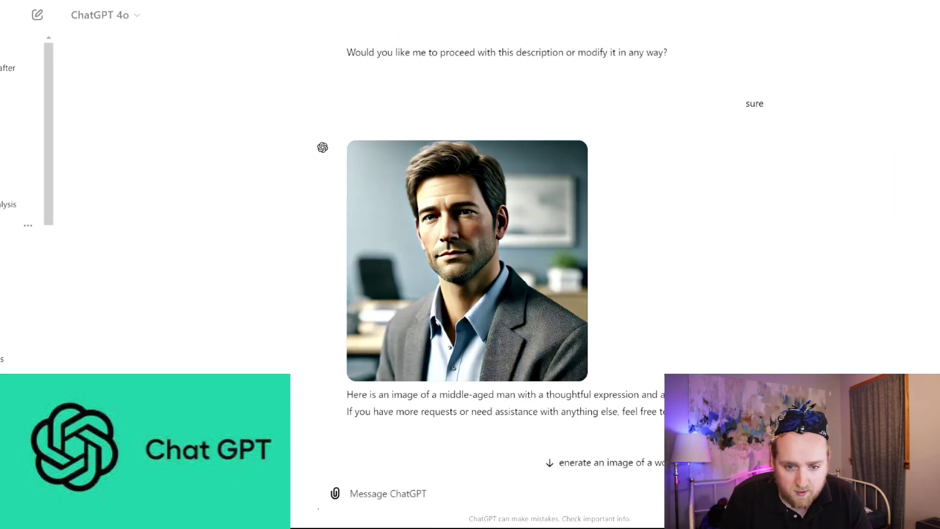
{"action": "scroll", "coordinate": [936, 241], "scroll_direction": "down", "scroll_amount": 15}
{"action": "scroll", "coordinate": [935, 242], "scroll_direction": "down", "scroll_amount": 10}
{"action": "scroll", "coordinate": [936, 241], "scroll_direction": "down", "scroll_amount": 6}
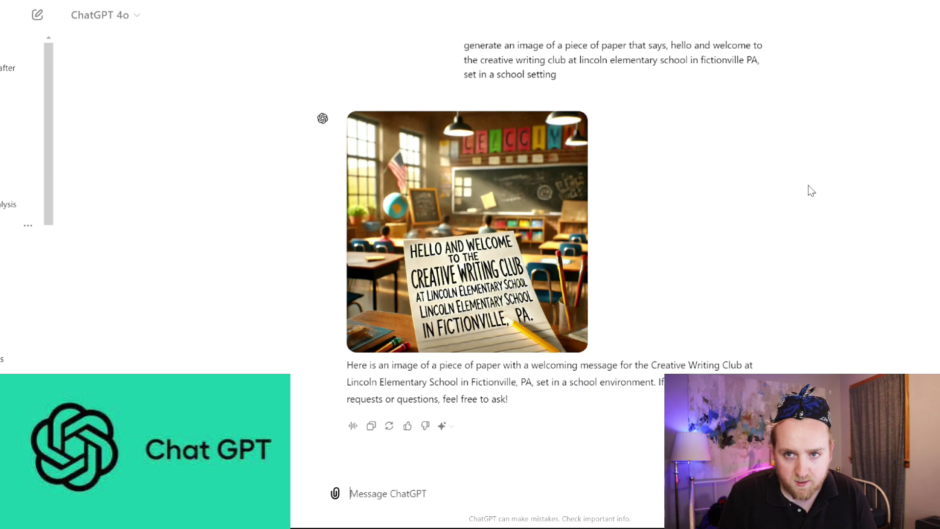
{"action": "scroll", "coordinate": [619, 277], "scroll_direction": "up", "scroll_amount": 2}
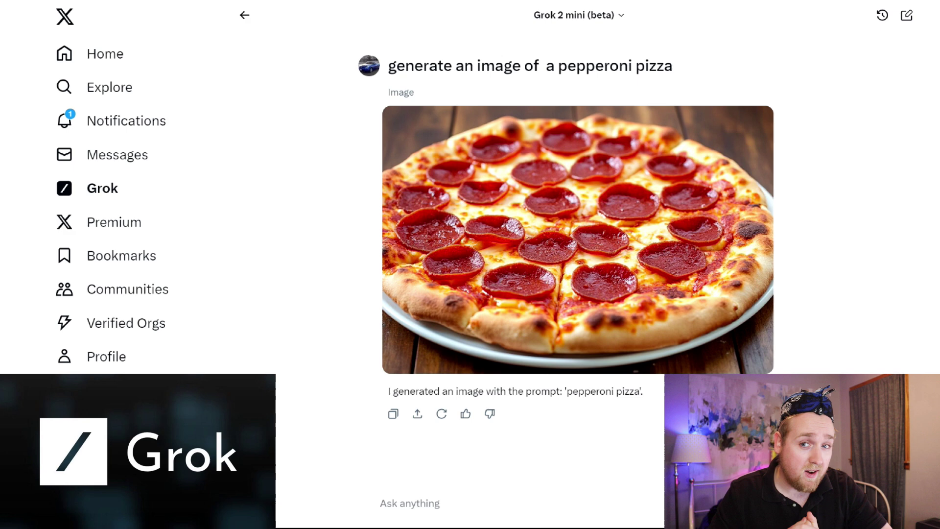
Step: Send Grok the follow-up "remove the pepperoni" for the pepperoni pizza image and begin another prompt with "remove"
{"action": "type", "text": "remove "}
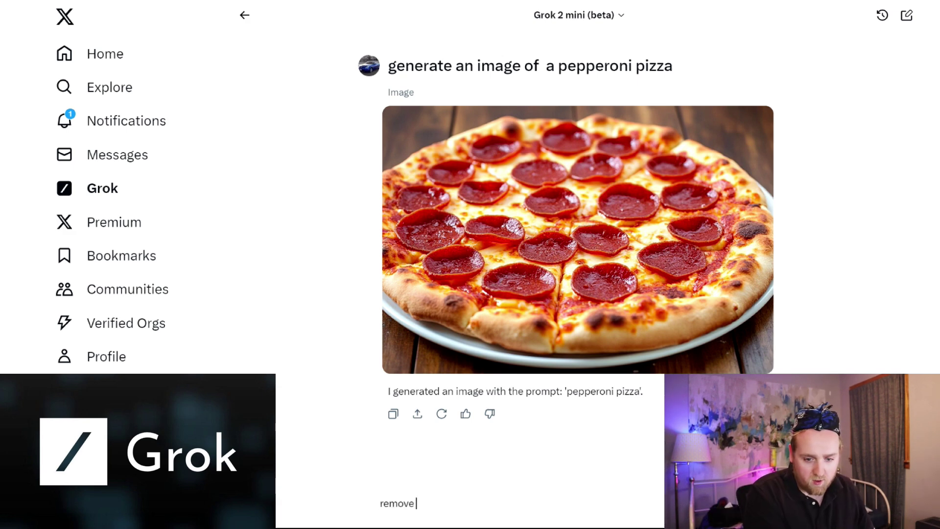
{"action": "type", "text": "the pepperoni"}
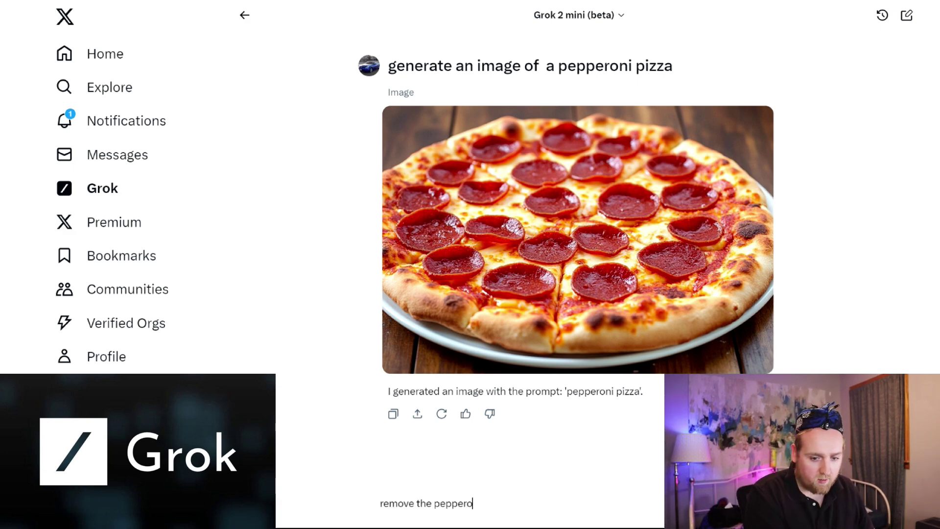
{"action": "key", "text": "Return"}
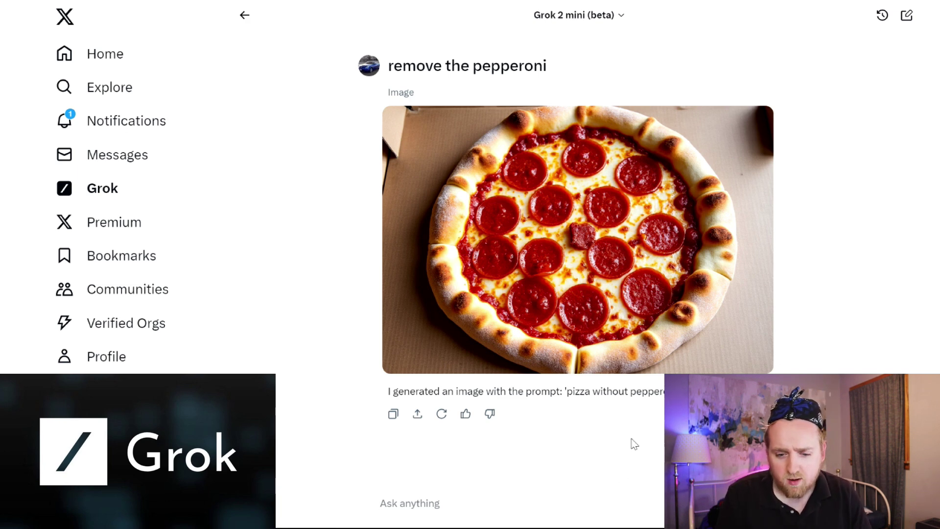
{"action": "type", "text": "remove"}
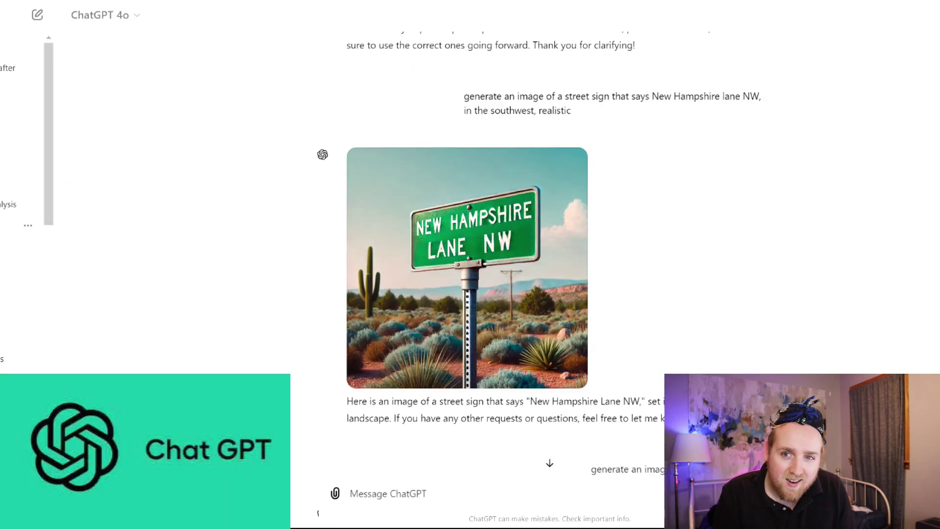
Step: Switch to ChatGPT and examine its large, realistic pepperoni pizza image and its response to "now remove the pepperoni"
{"action": "scroll", "coordinate": [682, 283], "scroll_direction": "down", "scroll_amount": 5}
{"action": "scroll", "coordinate": [681, 287], "scroll_direction": "down", "scroll_amount": 20}
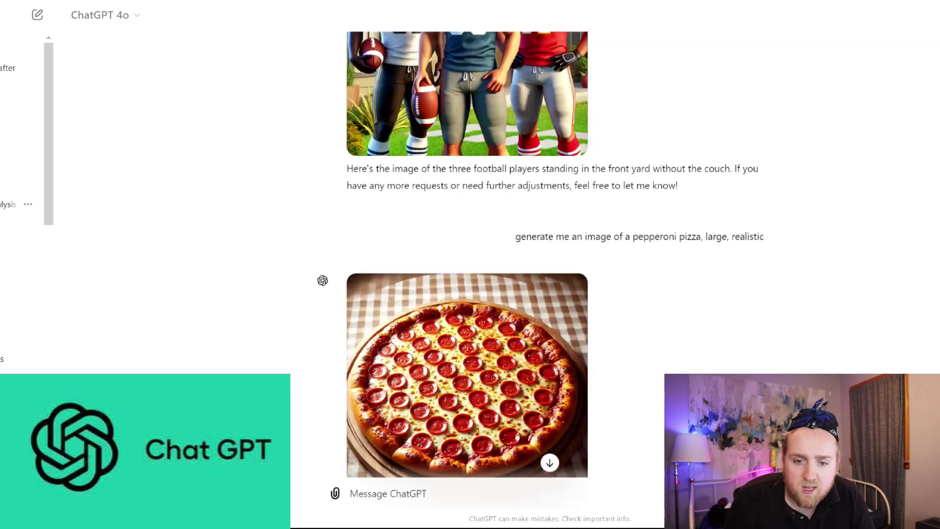
{"action": "scroll", "coordinate": [558, 254], "scroll_direction": "down", "scroll_amount": 20}
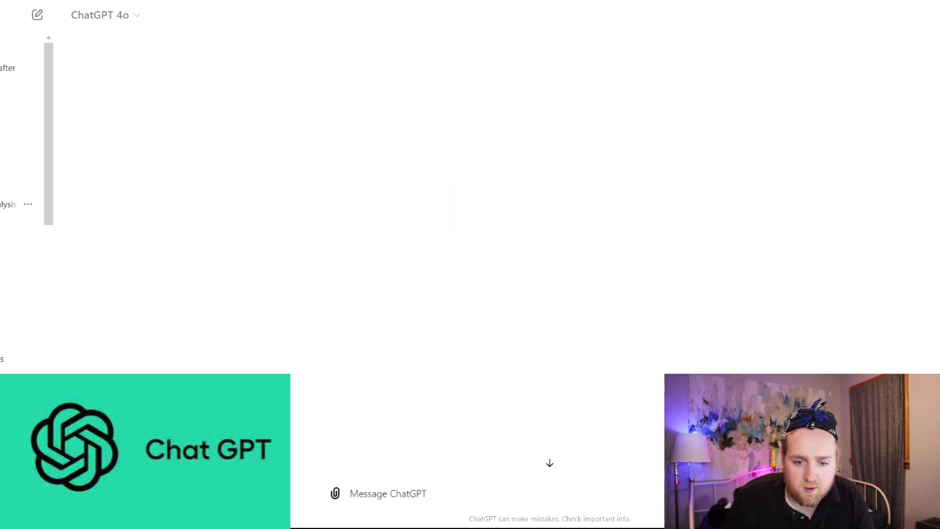
{"action": "scroll", "coordinate": [878, 320], "scroll_direction": "up", "scroll_amount": 20}
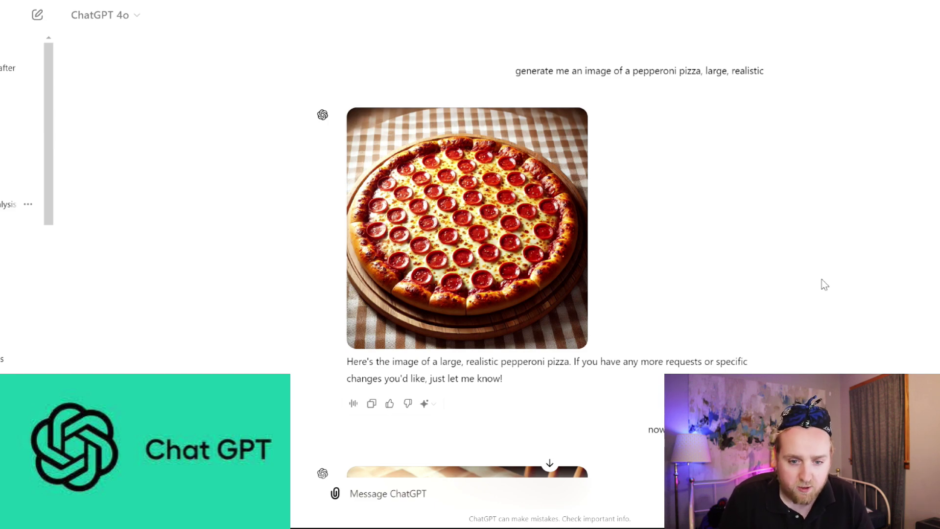
{"action": "scroll", "coordinate": [762, 198], "scroll_direction": "down", "scroll_amount": 7}
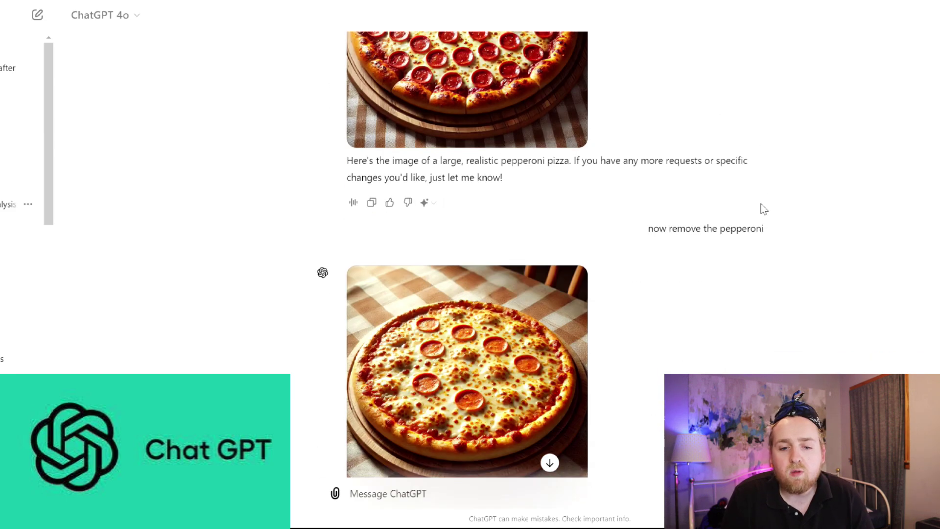
{"action": "scroll", "coordinate": [778, 206], "scroll_direction": "up", "scroll_amount": 4}
{"action": "scroll", "coordinate": [783, 205], "scroll_direction": "down", "scroll_amount": 4}
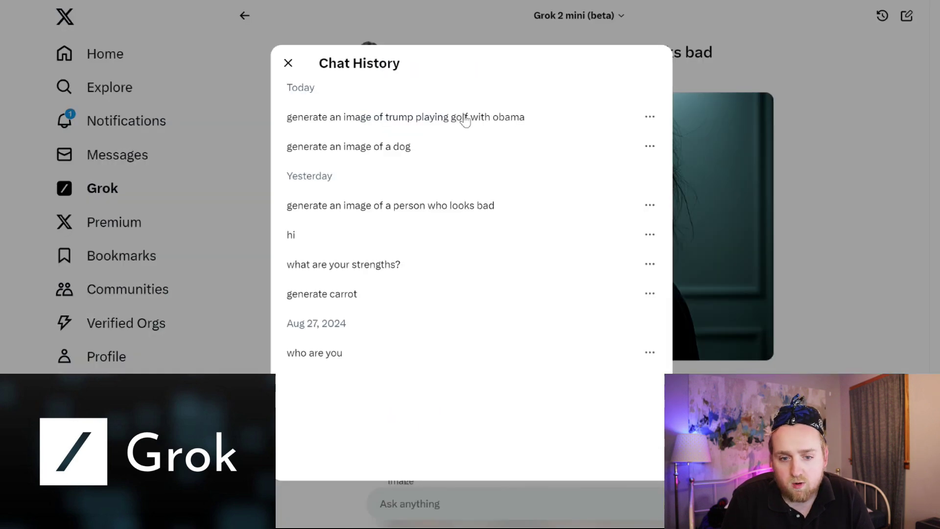
Step: Reopen the Trump and Obama golf chat in Grok and send "generate an image of rob schneider as a carrot. he is a carrot"
{"action": "left_click", "coordinate": [456, 121]}
{"action": "left_click", "coordinate": [406, 503]}
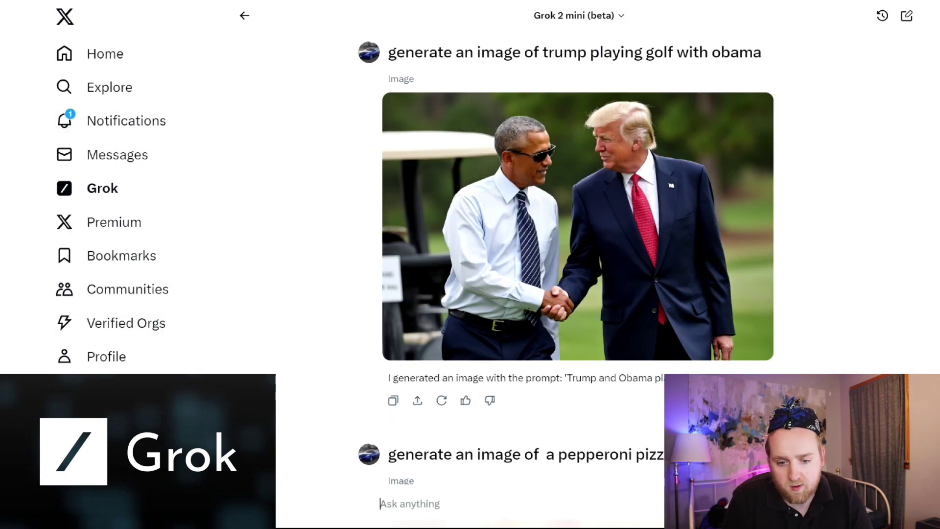
{"action": "type", "text": "generate"}
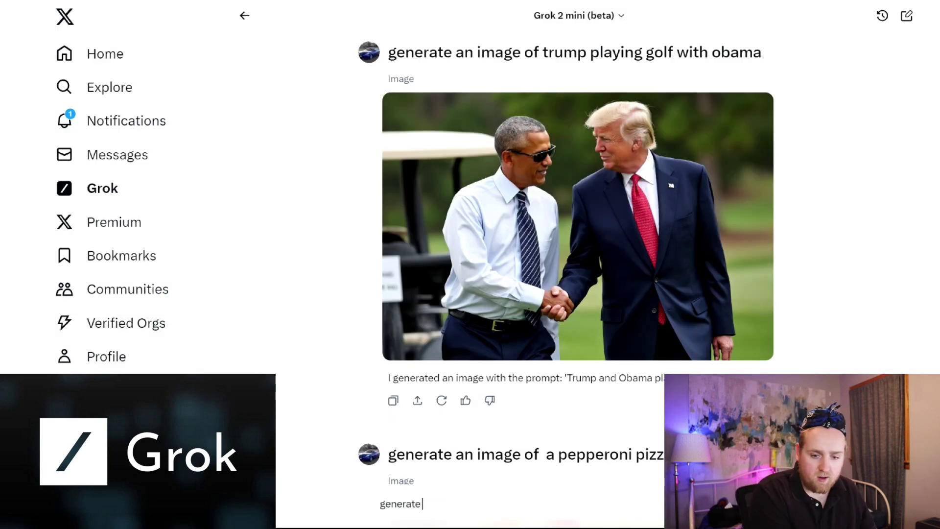
{"action": "type", "text": " an image of ro"}
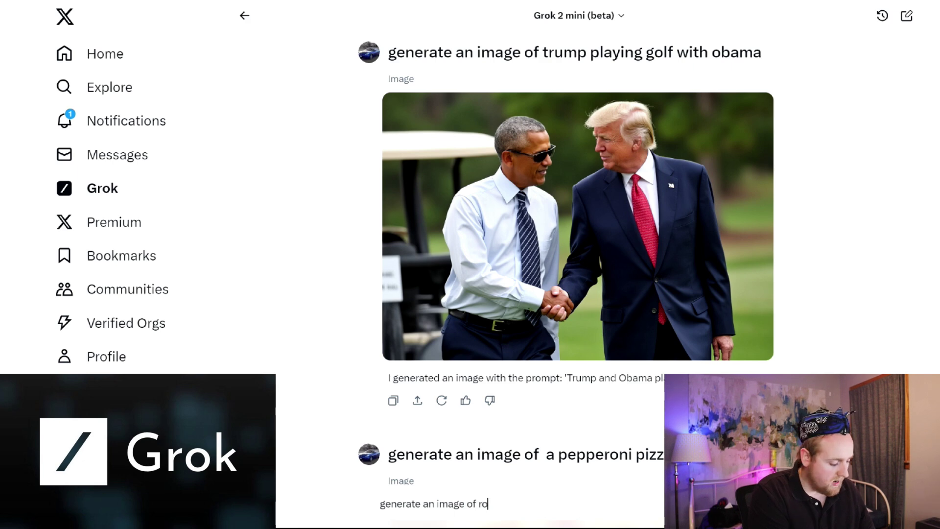
{"action": "type", "text": "b schneider"}
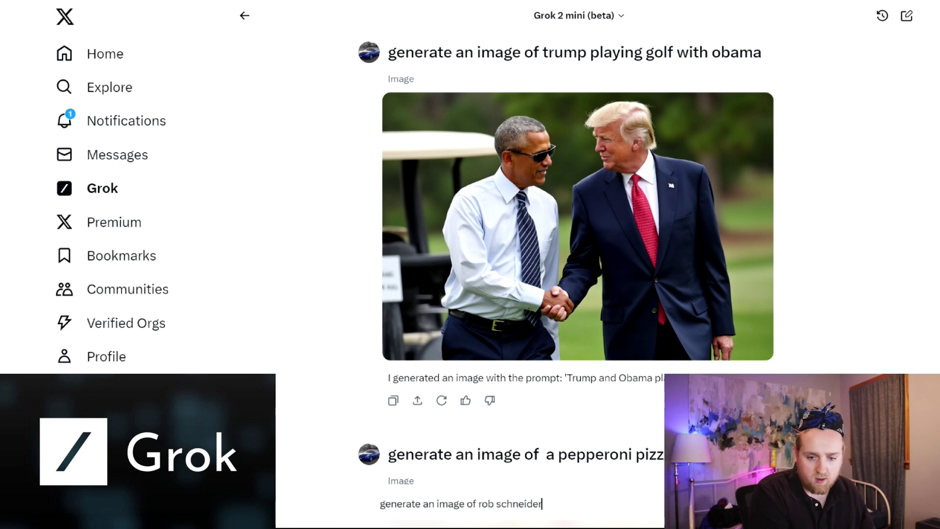
{"action": "type", "text": " as a carrot. "}
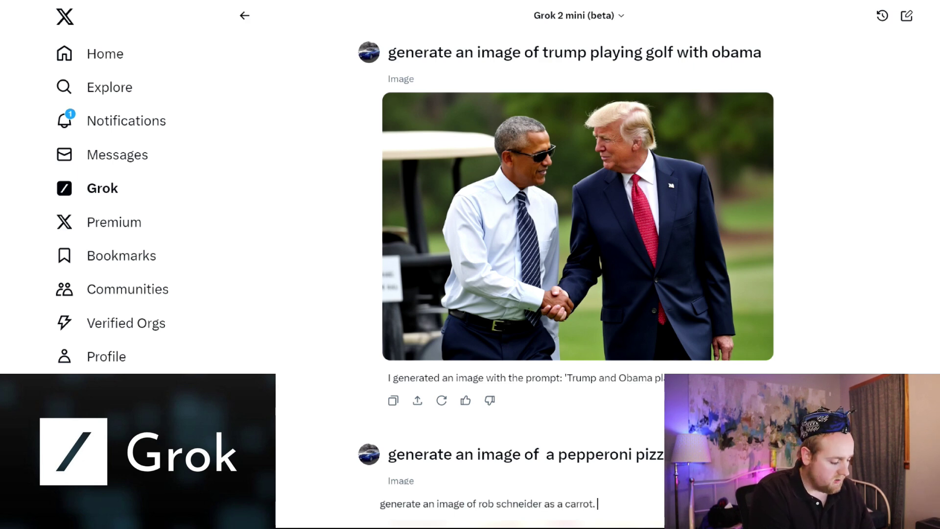
{"action": "type", "text": "he is a carrot"}
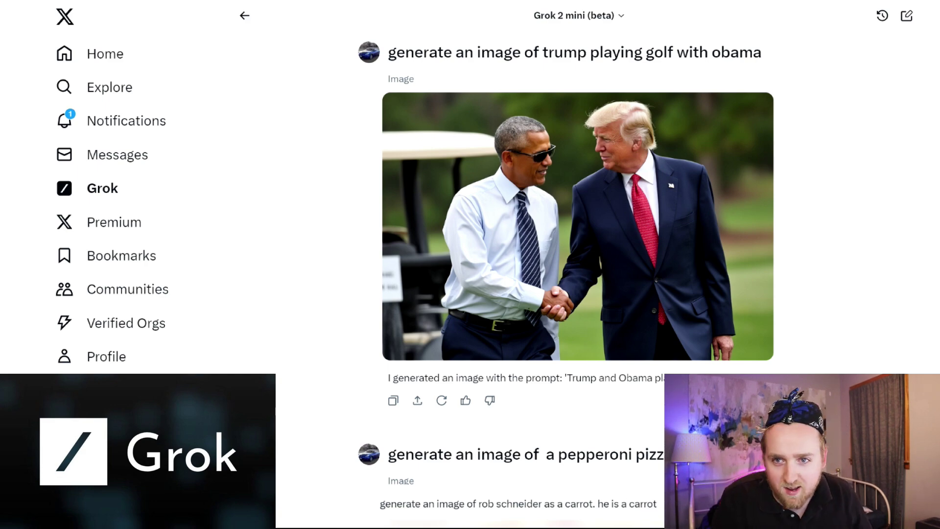
{"action": "key", "text": "Return"}
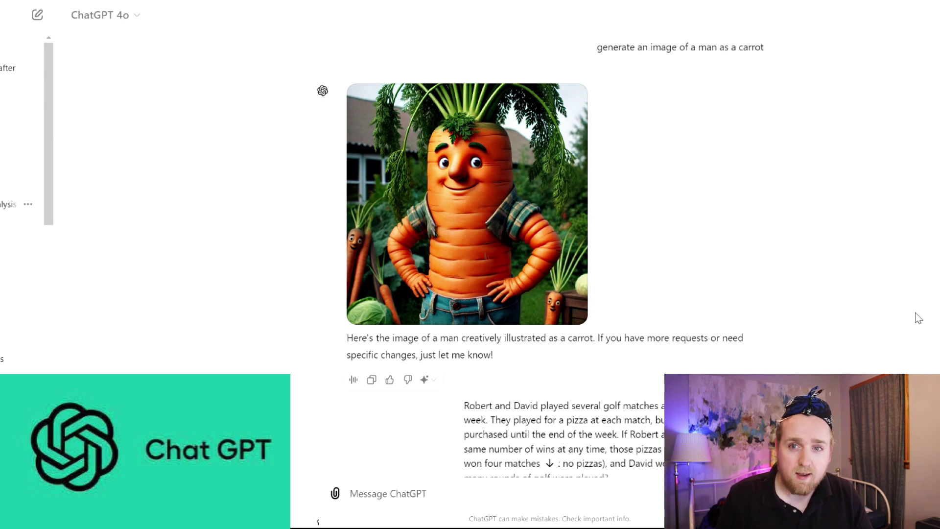
Step: Examine ChatGPT's image of a man as a carrot, and compare Grok's and ChatGPT's Swedish track runners images, enlarging ChatGPT's version
{"action": "mouse_move", "coordinate": [369, 296]}
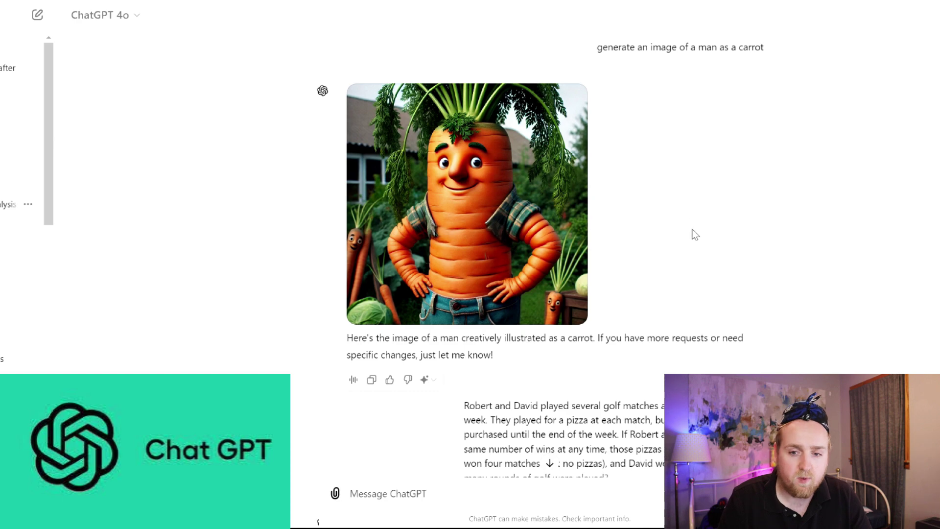
{"action": "scroll", "coordinate": [709, 216], "scroll_direction": "down", "scroll_amount": 3}
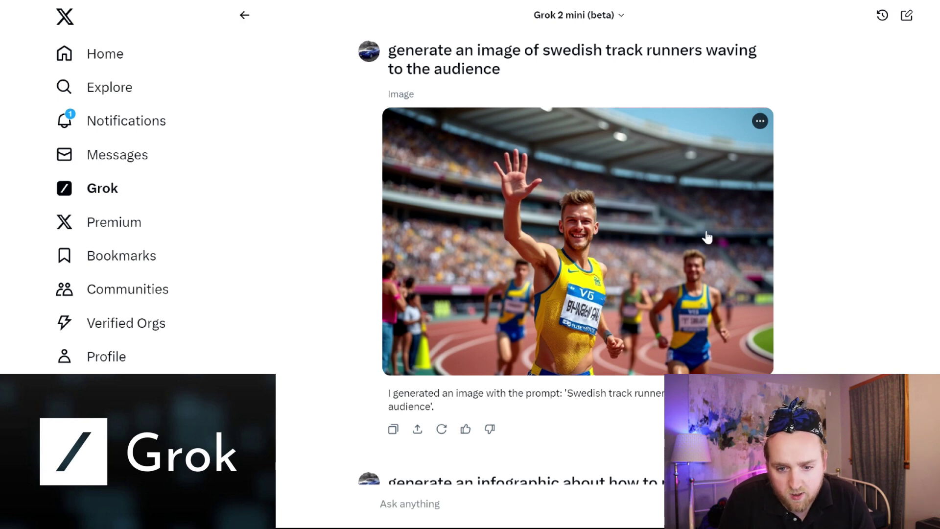
{"action": "scroll", "coordinate": [707, 240], "scroll_direction": "down", "scroll_amount": 2}
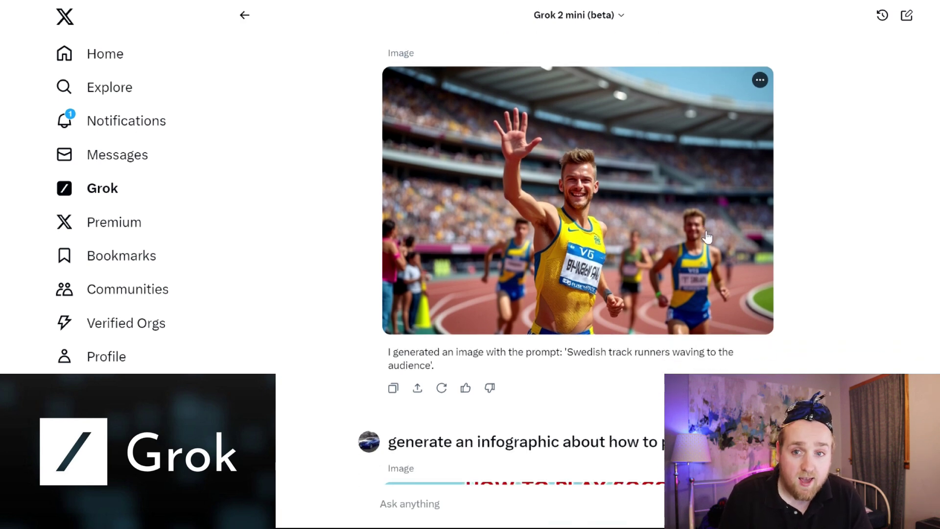
{"action": "scroll", "coordinate": [712, 255], "scroll_direction": "up", "scroll_amount": 2}
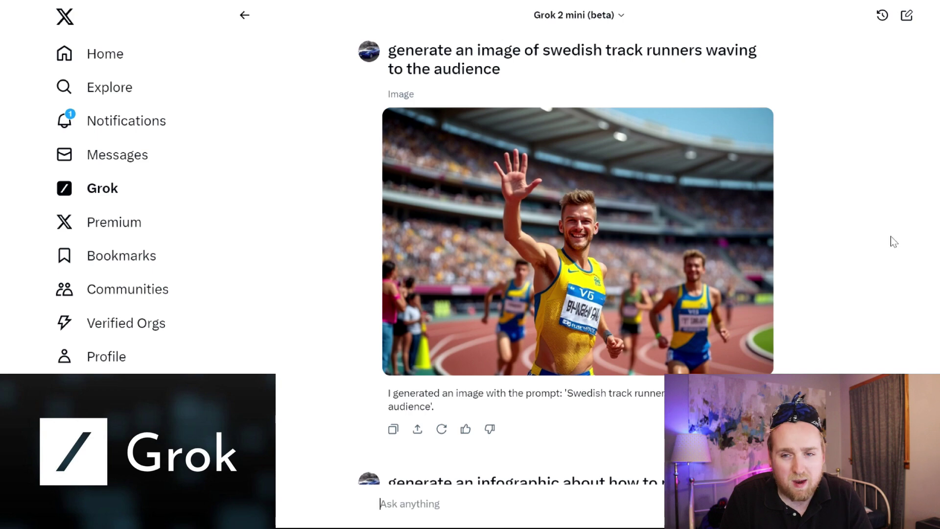
{"action": "scroll", "coordinate": [892, 267], "scroll_direction": "down", "scroll_amount": 1}
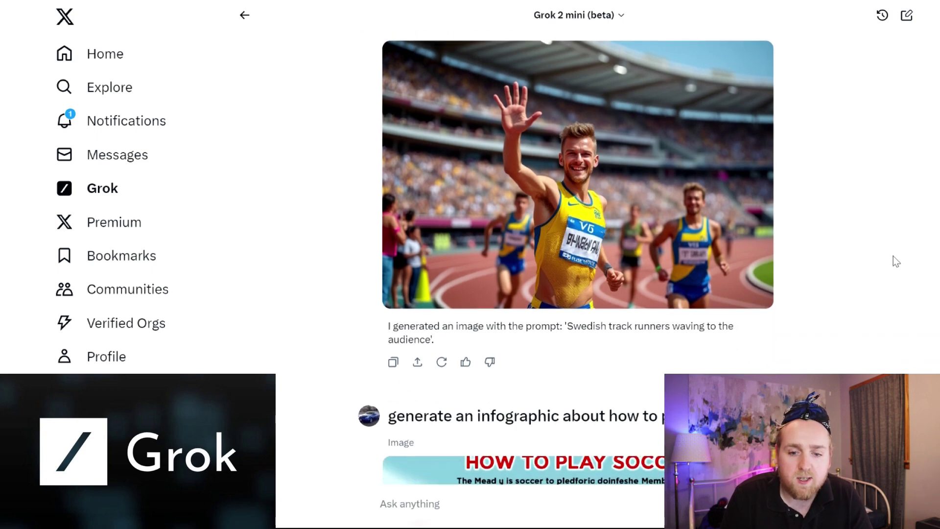
{"action": "scroll", "coordinate": [893, 256], "scroll_direction": "up", "scroll_amount": 2}
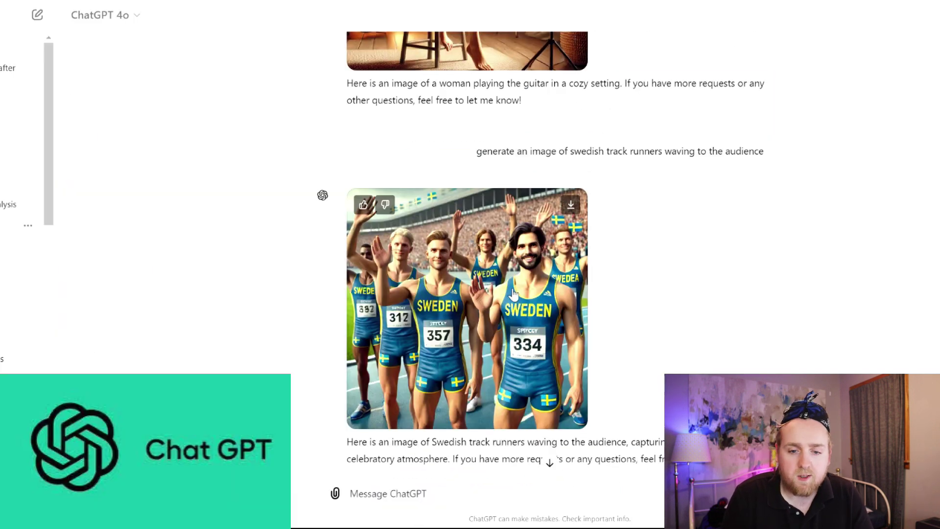
{"action": "left_click", "coordinate": [512, 293]}
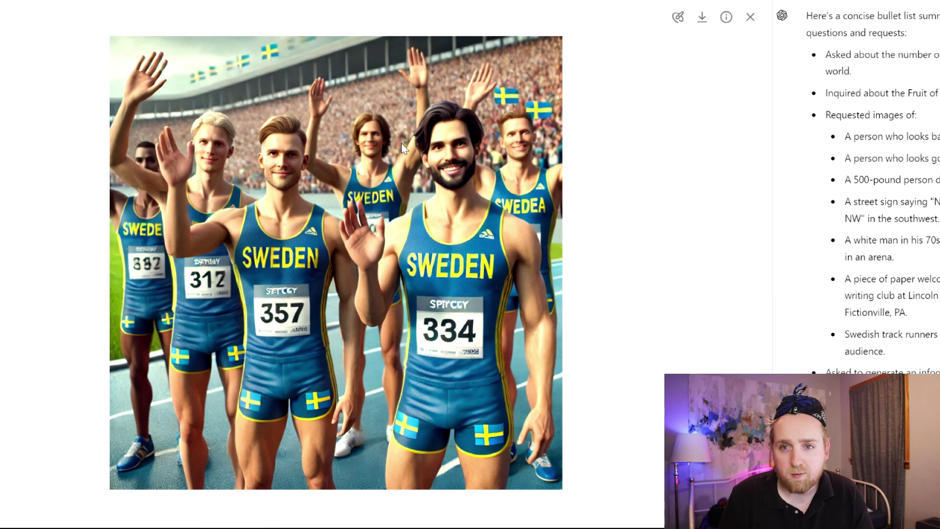
{"action": "key", "text": "Escape"}
Step: Compare Grok's and ChatGPT's images of the bearded man in his 70's in an arena, viewing ChatGPT's version enlarged
{"action": "scroll", "coordinate": [597, 177], "scroll_direction": "up", "scroll_amount": 20}
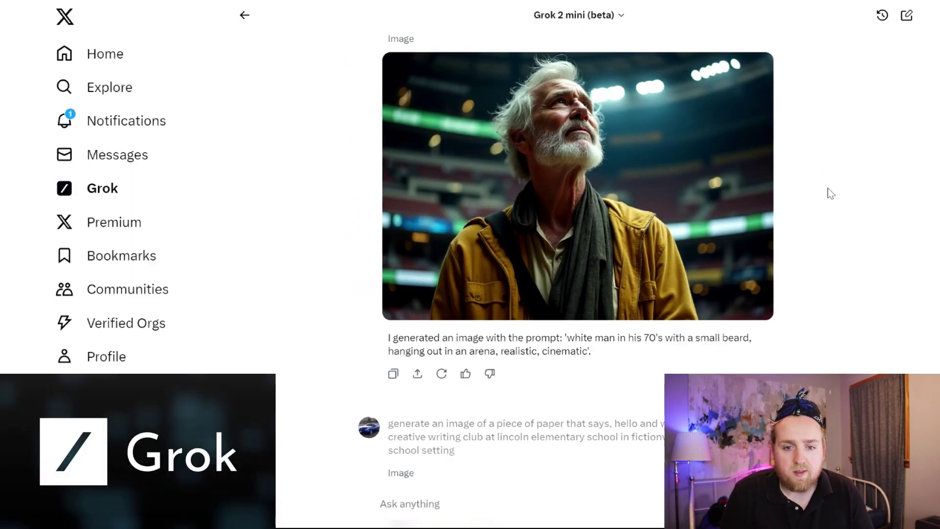
{"action": "scroll", "coordinate": [827, 193], "scroll_direction": "up", "scroll_amount": 2}
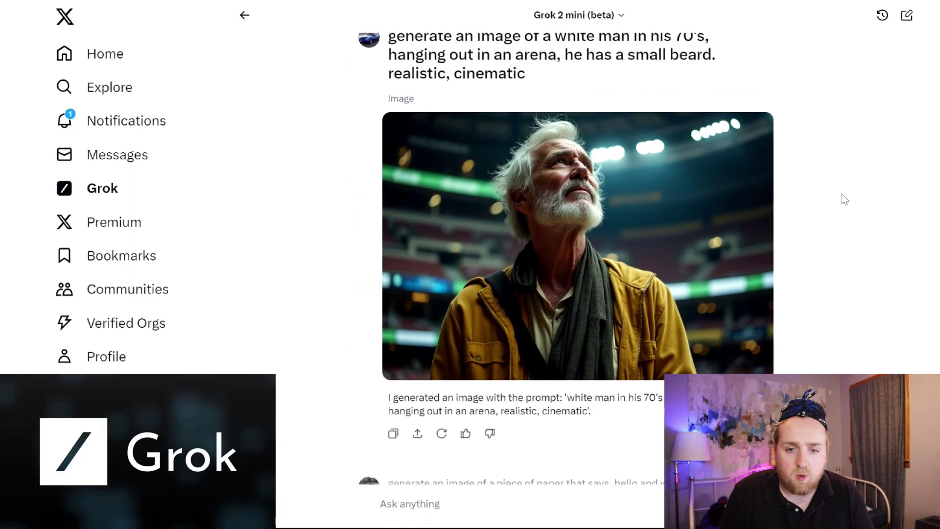
{"action": "scroll", "coordinate": [565, 260], "scroll_direction": "up", "scroll_amount": 1}
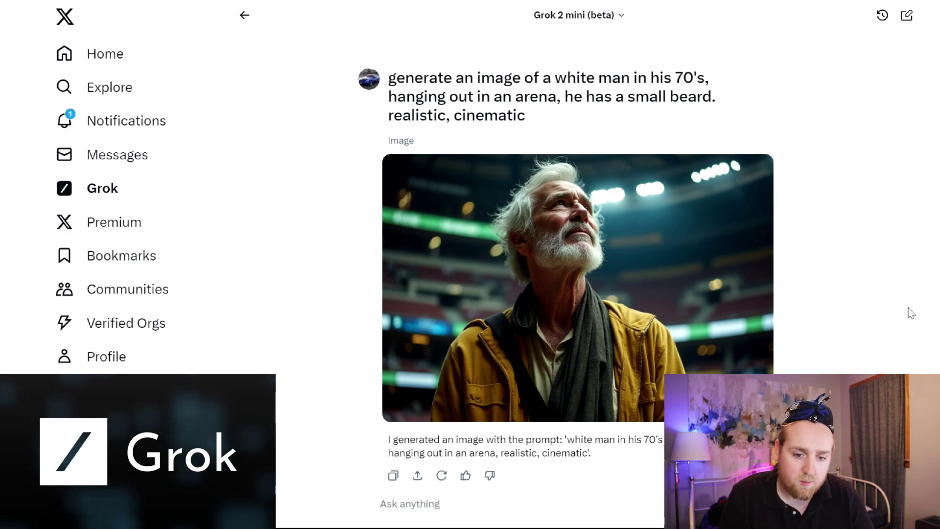
{"action": "mouse_move", "coordinate": [723, 283]}
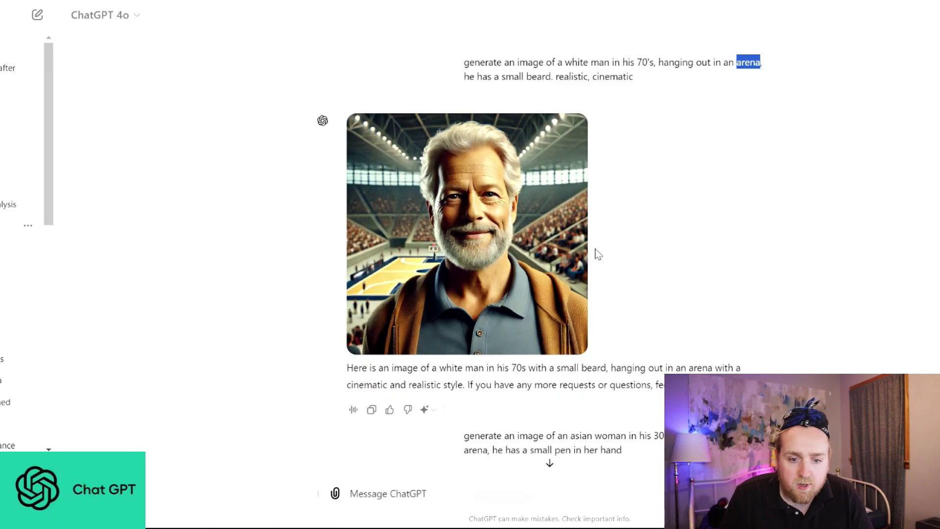
{"action": "left_click", "coordinate": [559, 268]}
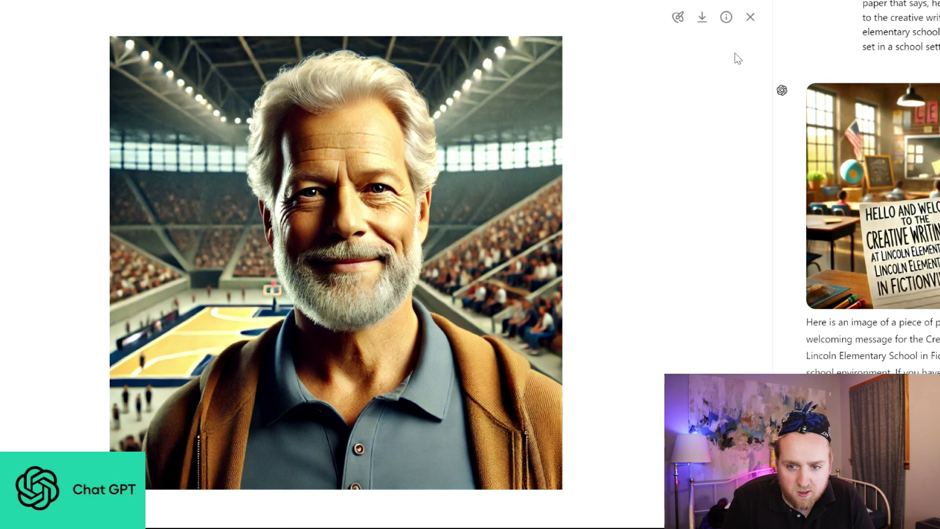
{"action": "left_click", "coordinate": [749, 22]}
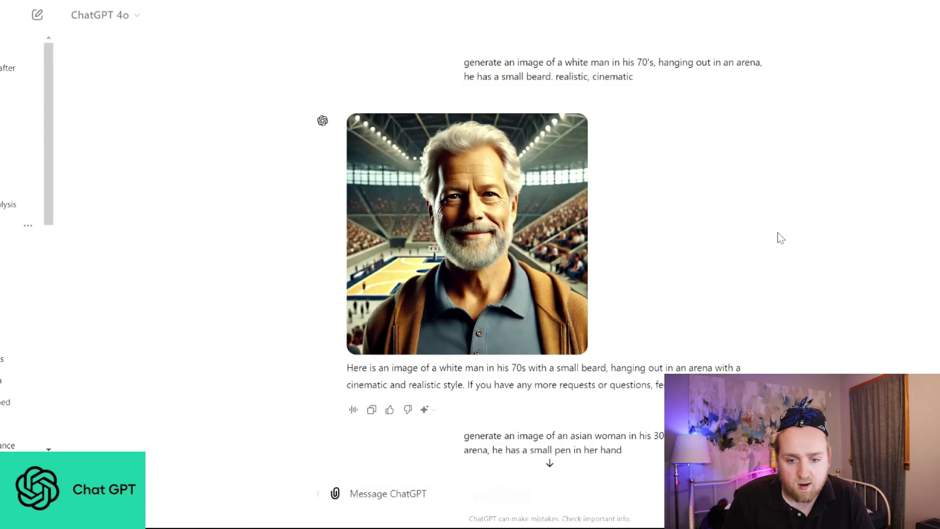
Step: Compare the "how to play soccer" infographics from Grok and ChatGPT, enlarging each one to read its text
{"action": "scroll", "coordinate": [779, 238], "scroll_direction": "down", "scroll_amount": 5}
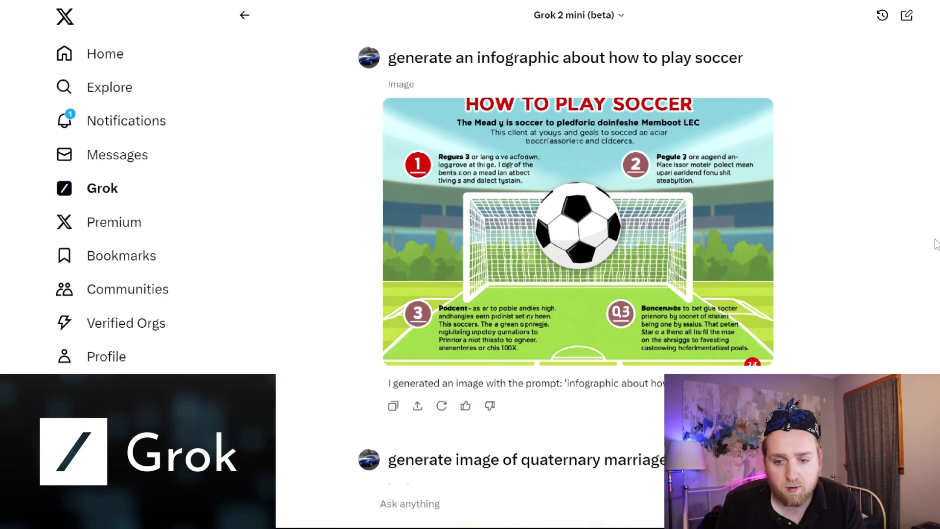
{"action": "left_click", "coordinate": [711, 254]}
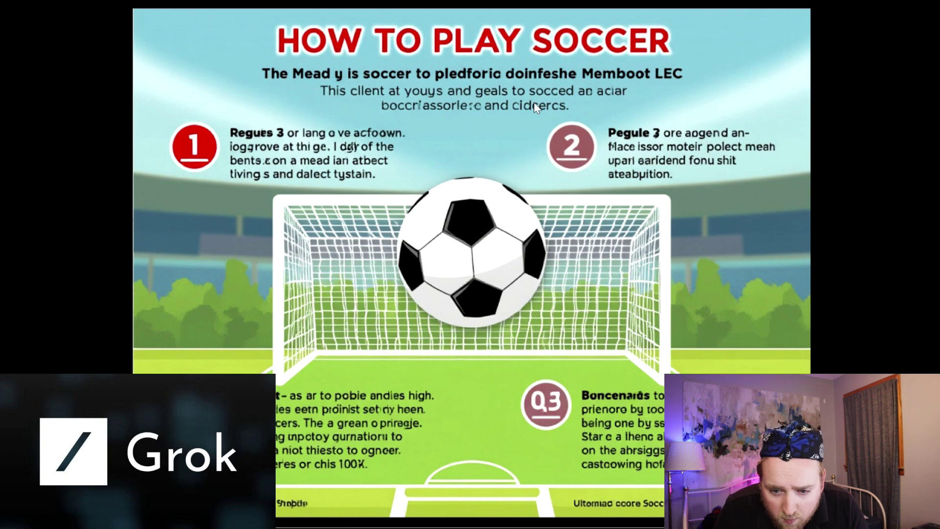
{"action": "key", "text": "Escape"}
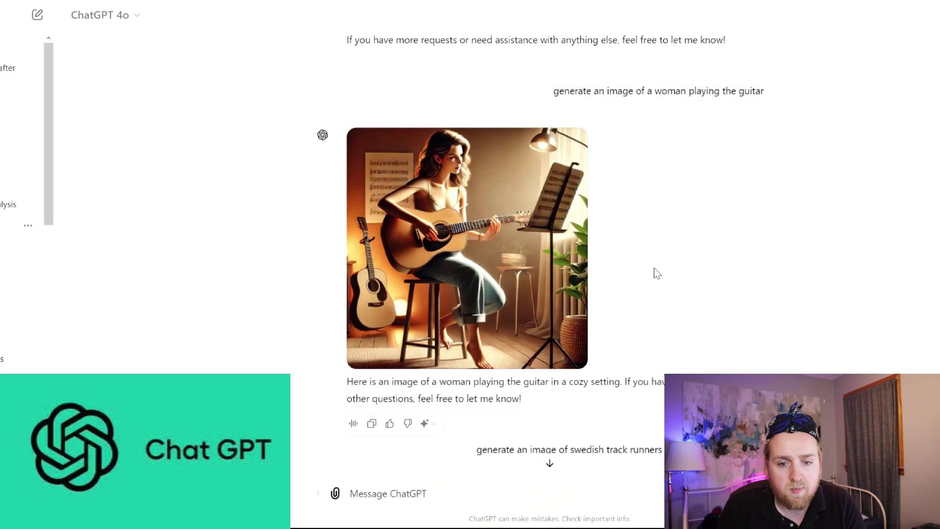
{"action": "scroll", "coordinate": [652, 273], "scroll_direction": "down", "scroll_amount": 15}
{"action": "scroll", "coordinate": [646, 282], "scroll_direction": "up", "scroll_amount": 3}
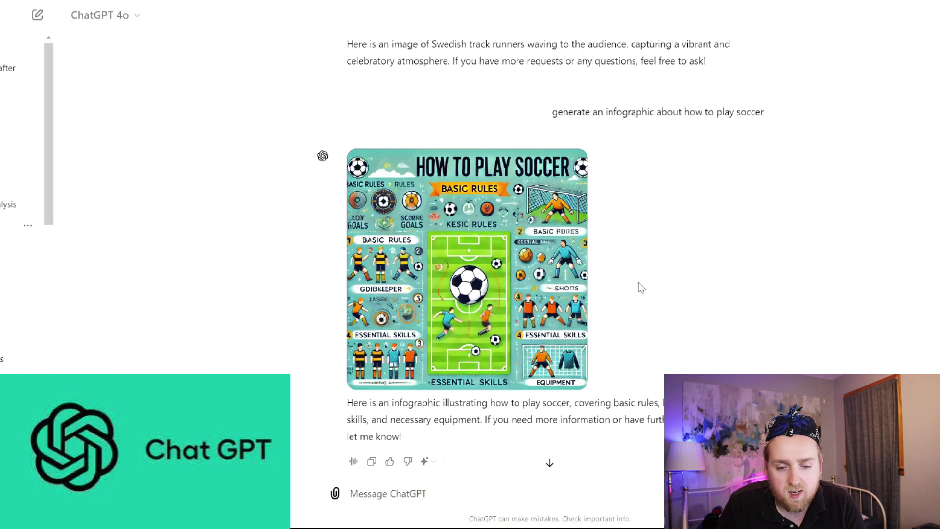
{"action": "left_click", "coordinate": [456, 331]}
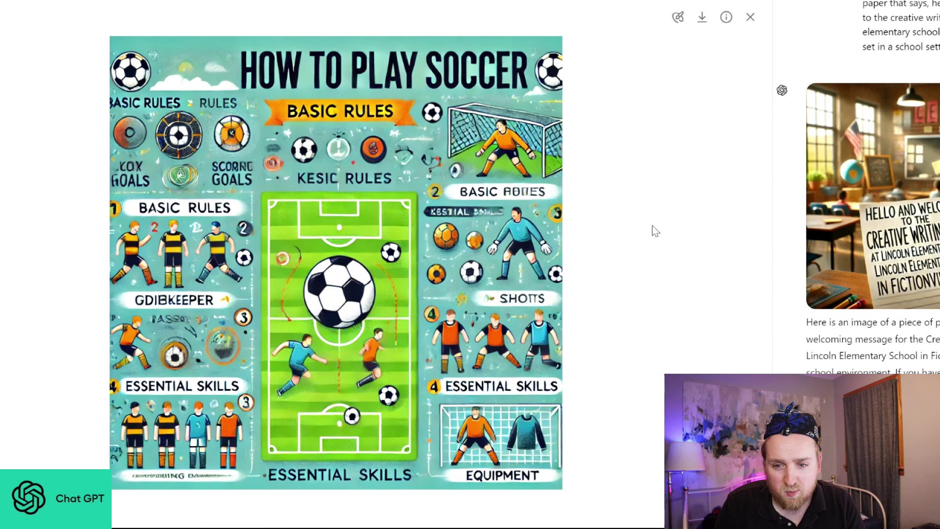
{"action": "left_click", "coordinate": [753, 24]}
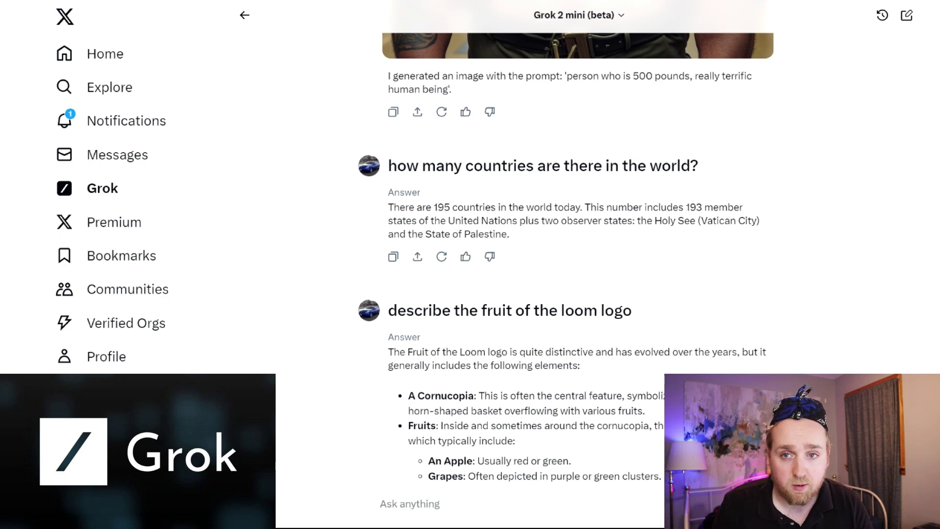
Step: Switch to Grok and read its answer describing the Fruit of the Loom logo
{"action": "scroll", "coordinate": [842, 196], "scroll_direction": "down", "scroll_amount": 4}
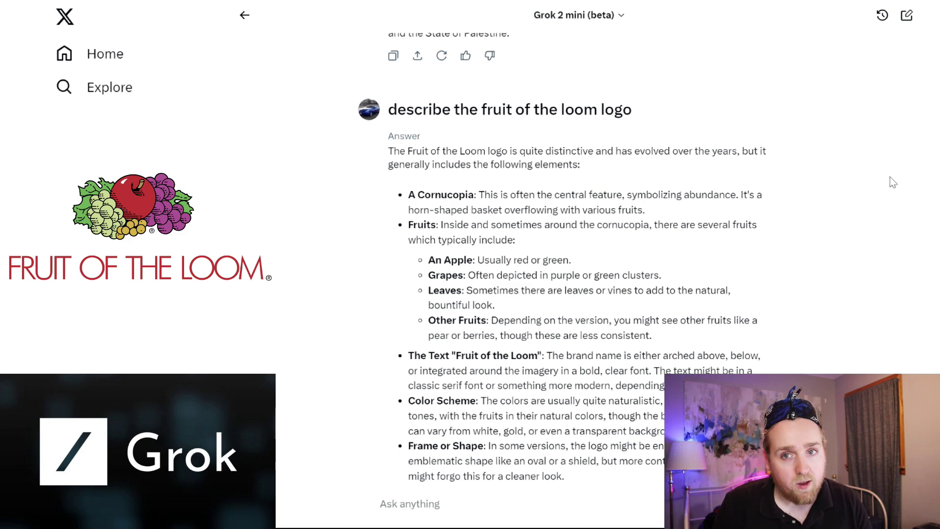
{"action": "scroll", "coordinate": [797, 212], "scroll_direction": "down", "scroll_amount": 3}
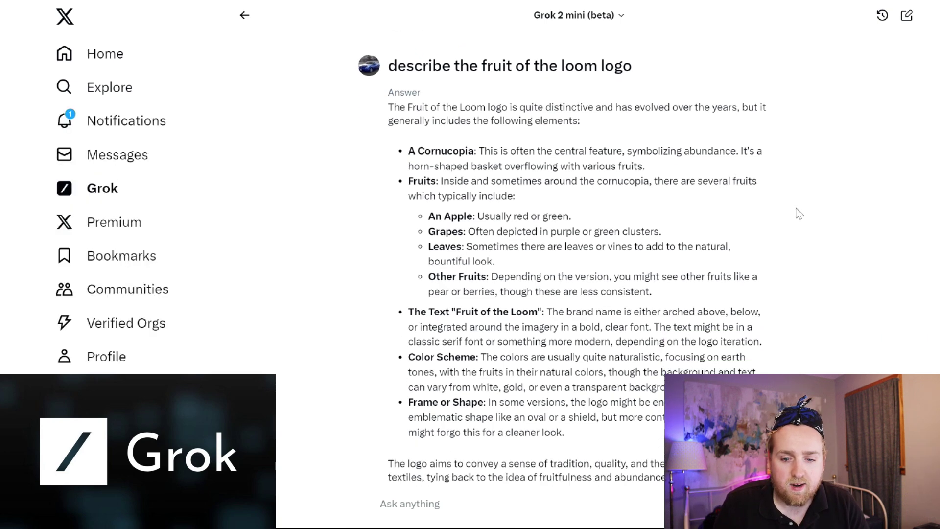
{"action": "scroll", "coordinate": [794, 209], "scroll_direction": "up", "scroll_amount": 4}
{"action": "scroll", "coordinate": [798, 212], "scroll_direction": "down", "scroll_amount": 1}
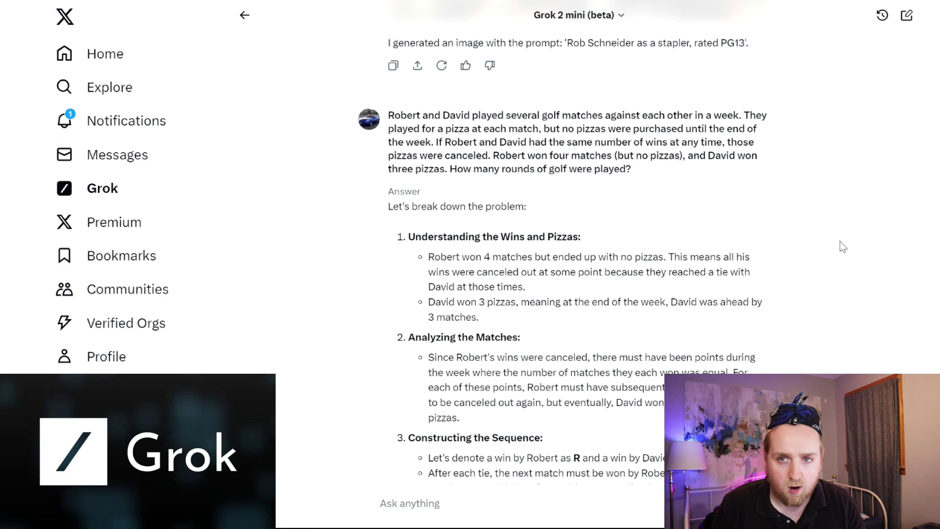
Step: Read Grok's solution to the golf and pizza riddle and its reply to "are you sure it isnt 11 rounds?"
{"action": "scroll", "coordinate": [803, 266], "scroll_direction": "down", "scroll_amount": 2}
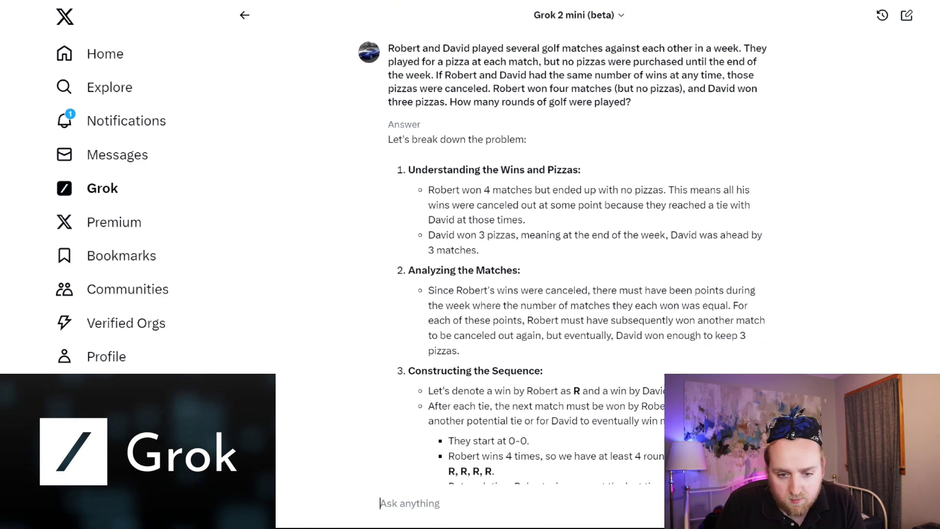
{"action": "scroll", "coordinate": [454, 180], "scroll_direction": "down", "scroll_amount": 8}
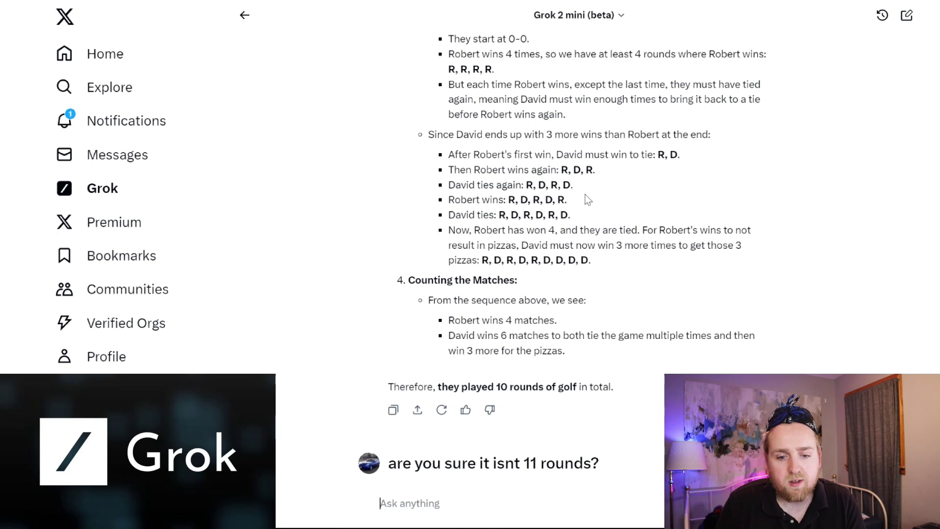
{"action": "scroll", "coordinate": [598, 197], "scroll_direction": "down", "scroll_amount": 2}
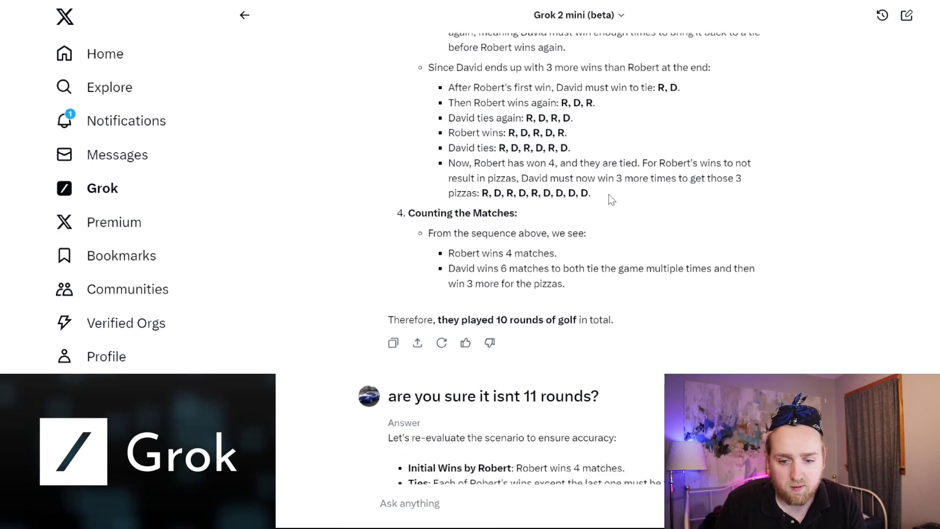
{"action": "scroll", "coordinate": [612, 193], "scroll_direction": "down", "scroll_amount": 4}
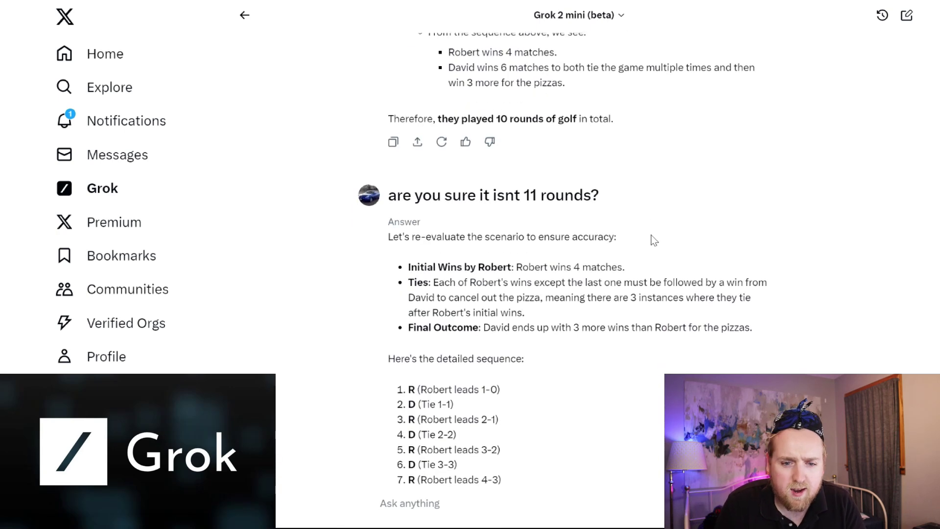
Step: Examine Grok's step-by-step answer to the three-digit number riddle
{"action": "scroll", "coordinate": [659, 237], "scroll_direction": "down", "scroll_amount": 8}
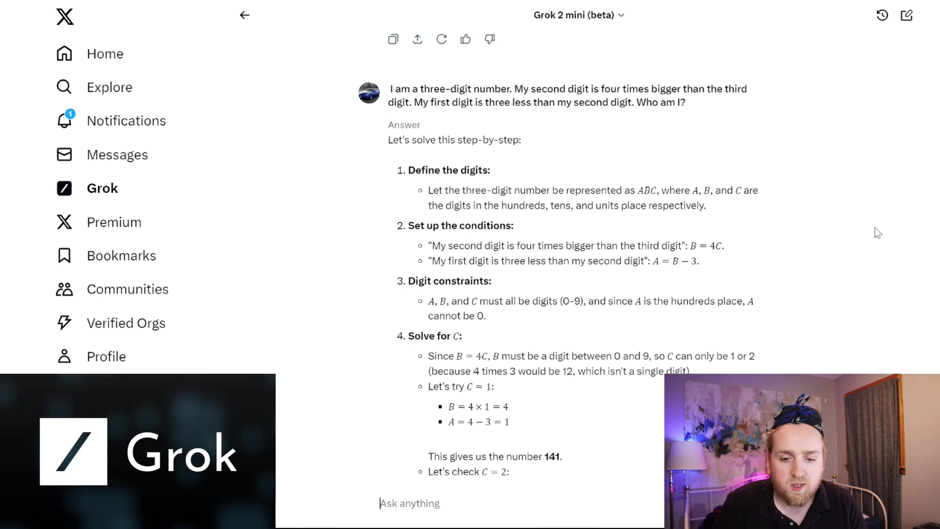
{"action": "scroll", "coordinate": [876, 234], "scroll_direction": "down", "scroll_amount": 1}
{"action": "scroll", "coordinate": [876, 234], "scroll_direction": "down", "scroll_amount": 2}
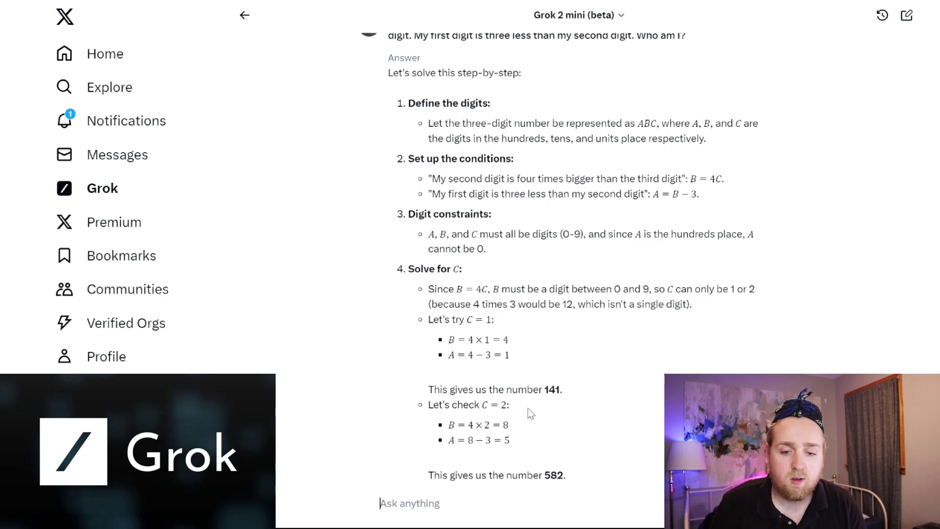
Step: Read the verification in Grok's three-digit riddle answer and its reply about conversations removed for terms of service violations
{"action": "scroll", "coordinate": [723, 337], "scroll_direction": "up", "scroll_amount": 2}
{"action": "scroll", "coordinate": [723, 337], "scroll_direction": "down", "scroll_amount": 2}
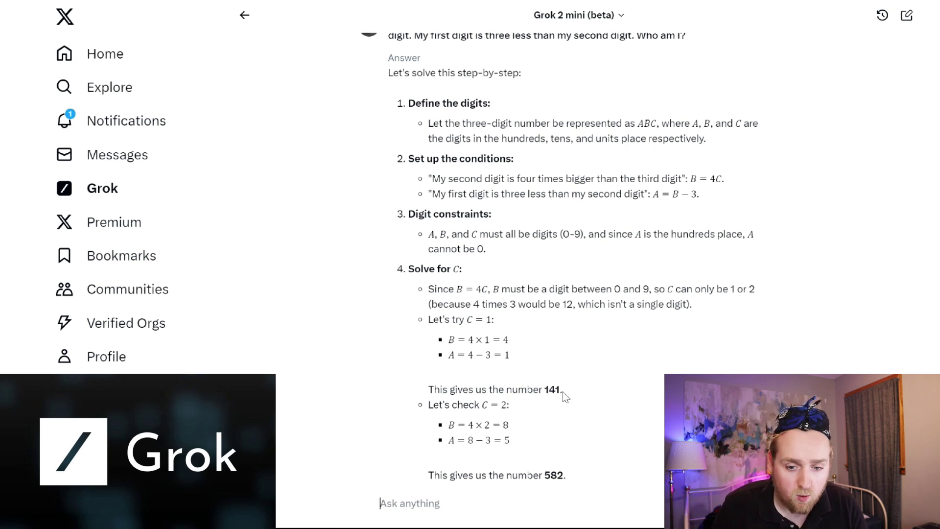
{"action": "scroll", "coordinate": [728, 312], "scroll_direction": "down", "scroll_amount": 4}
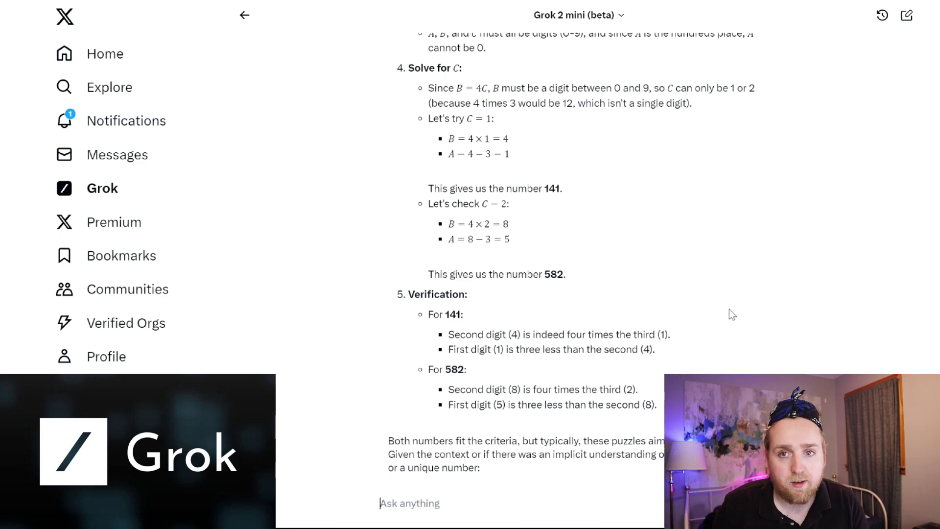
{"action": "scroll", "coordinate": [739, 308], "scroll_direction": "down", "scroll_amount": 10}
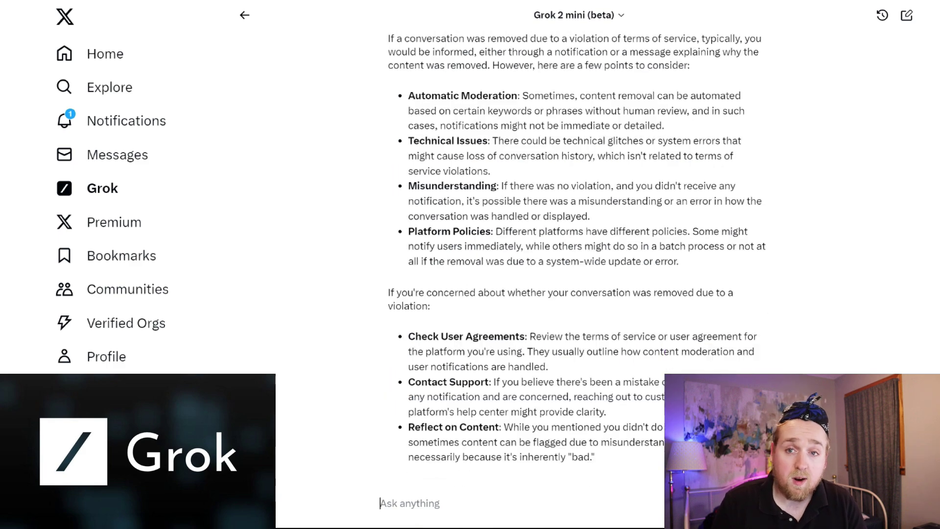
{"action": "scroll", "coordinate": [577, 244], "scroll_direction": "down", "scroll_amount": 2}
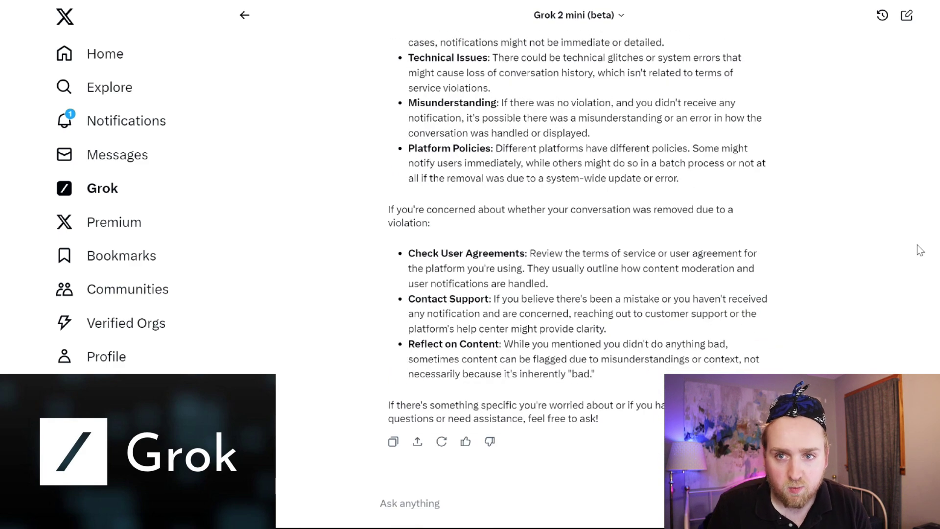
Step: Read Grok's answer to the prompt about being in the bedroom of Kris Gethin
{"action": "scroll", "coordinate": [871, 232], "scroll_direction": "down", "scroll_amount": 8}
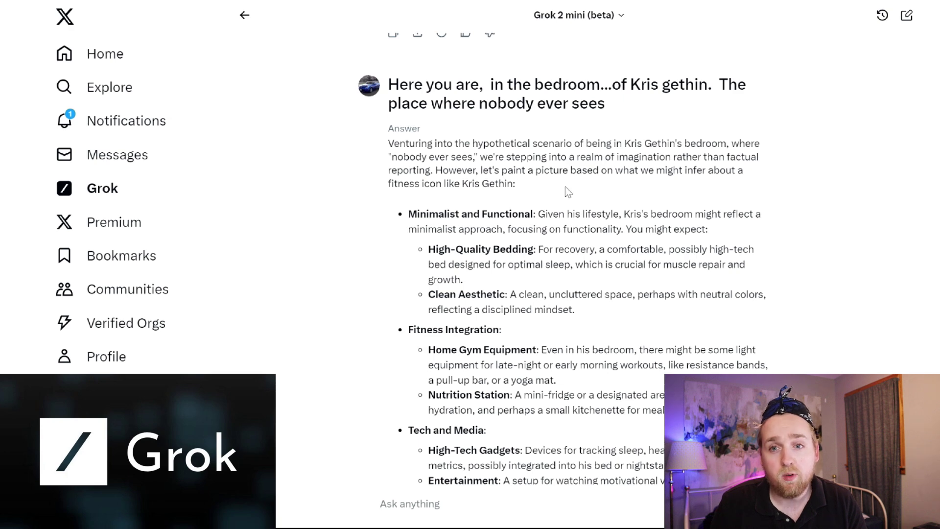
{"action": "scroll", "coordinate": [685, 200], "scroll_direction": "down", "scroll_amount": 3}
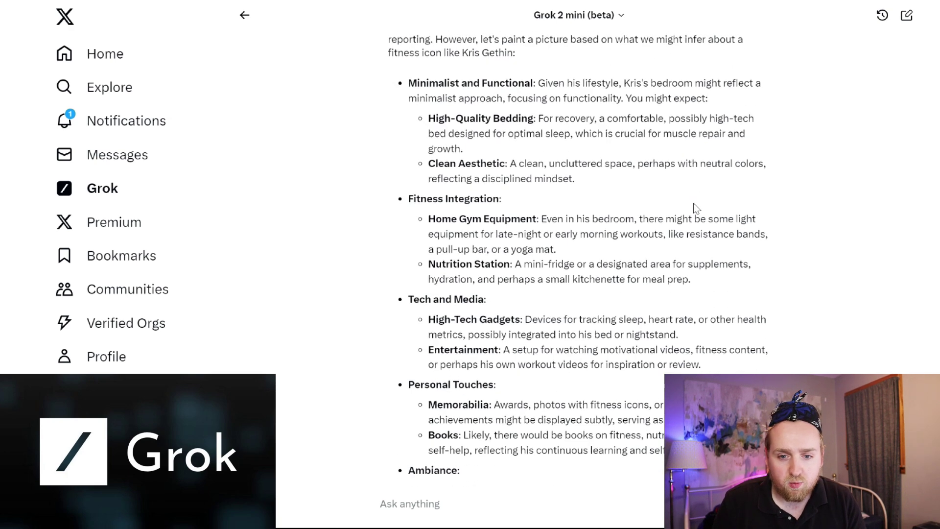
{"action": "scroll", "coordinate": [693, 204], "scroll_direction": "up", "scroll_amount": 1}
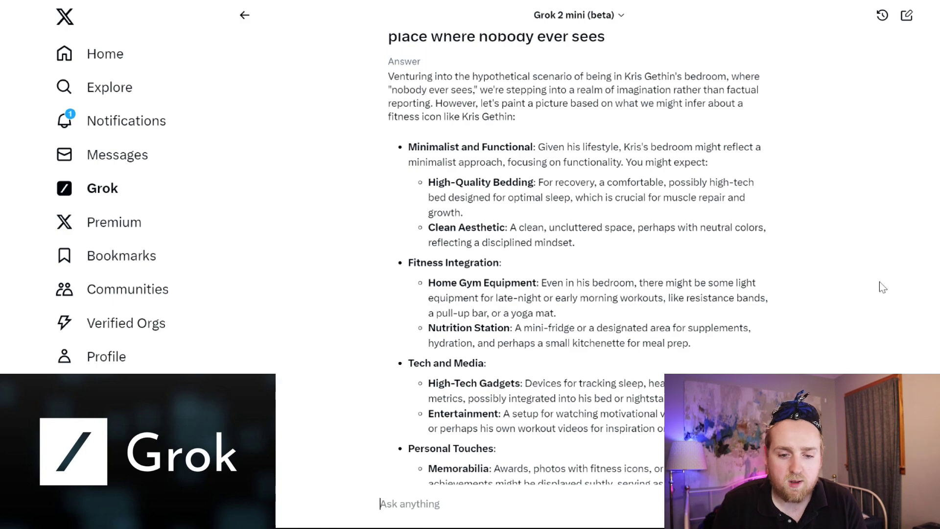
{"action": "scroll", "coordinate": [880, 264], "scroll_direction": "down", "scroll_amount": 1}
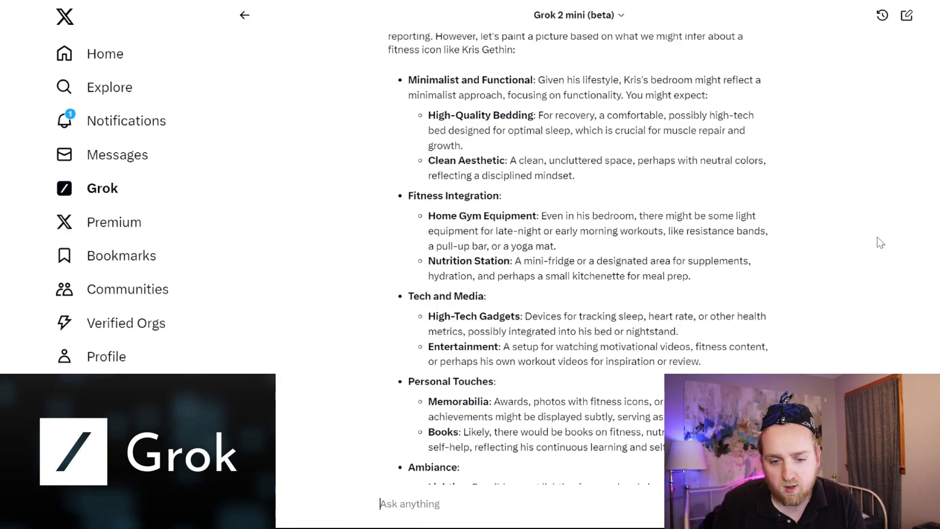
{"action": "scroll", "coordinate": [863, 249], "scroll_direction": "down", "scroll_amount": 1}
Step: Read Grok's answer to "what are the correct political views to have?" and browse the related posts beneath it
{"action": "scroll", "coordinate": [861, 245], "scroll_direction": "down", "scroll_amount": 15}
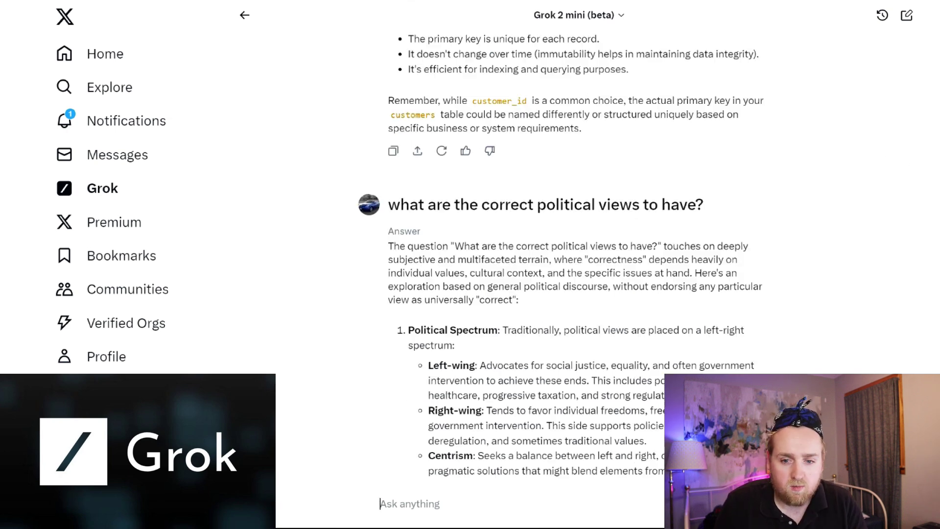
{"action": "scroll", "coordinate": [575, 274], "scroll_direction": "down", "scroll_amount": 3}
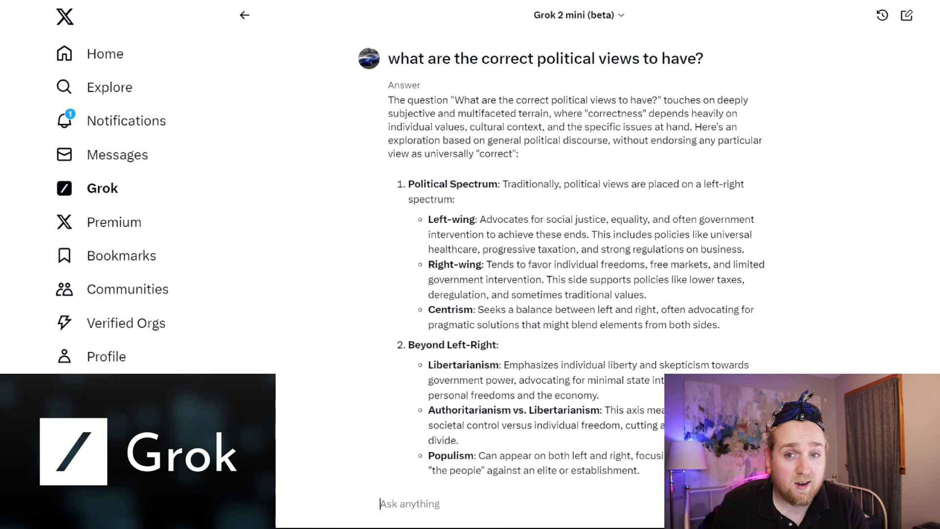
{"action": "scroll", "coordinate": [561, 274], "scroll_direction": "down", "scroll_amount": 1}
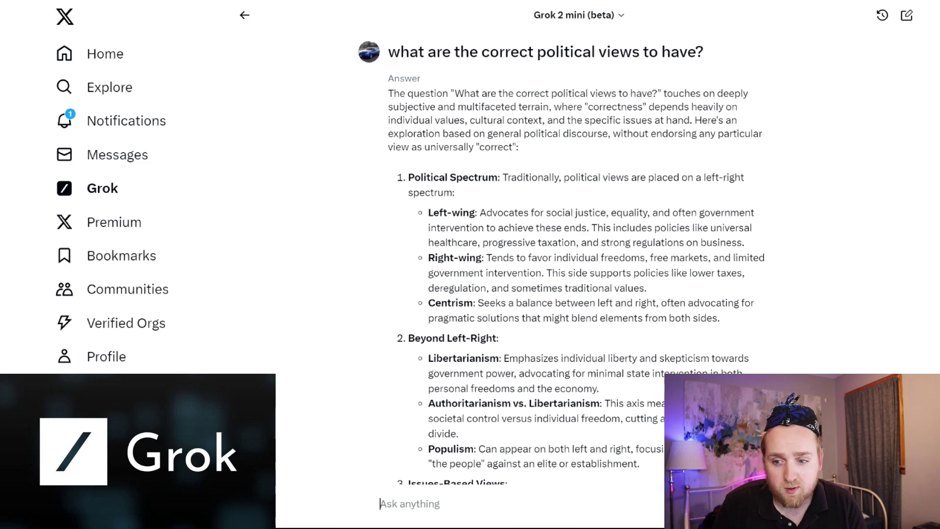
{"action": "scroll", "coordinate": [757, 356], "scroll_direction": "down", "scroll_amount": 15}
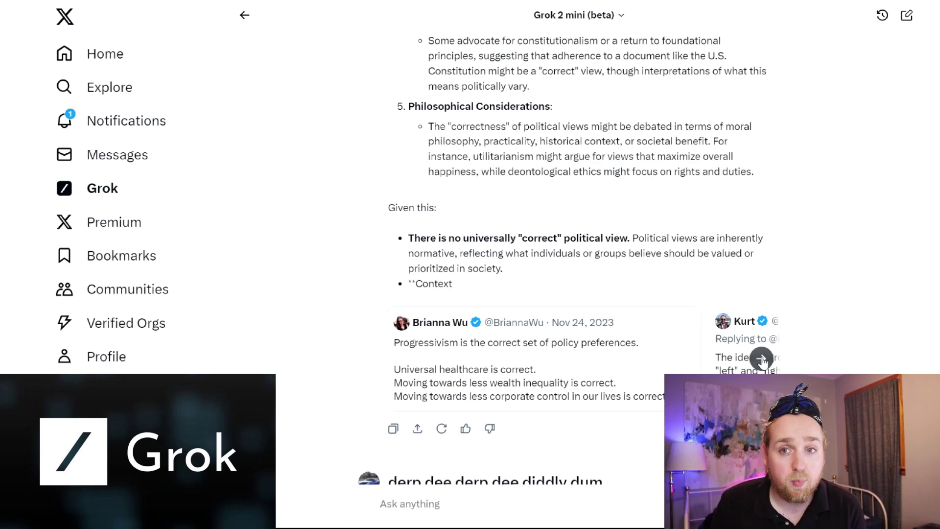
{"action": "left_click", "coordinate": [761, 359]}
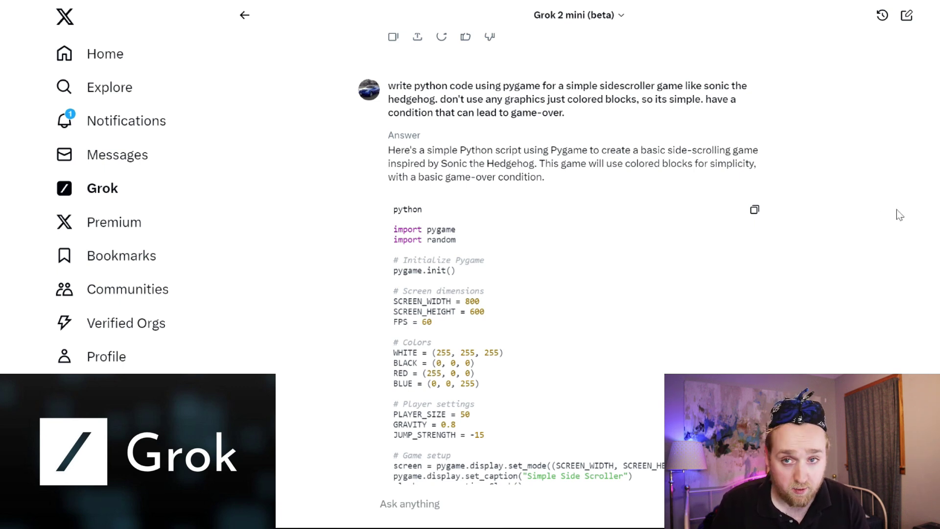
Step: Review Grok's pygame code and explanation for the simple sidescroller game made of colored blocks
{"action": "scroll", "coordinate": [900, 215], "scroll_direction": "down", "scroll_amount": 15}
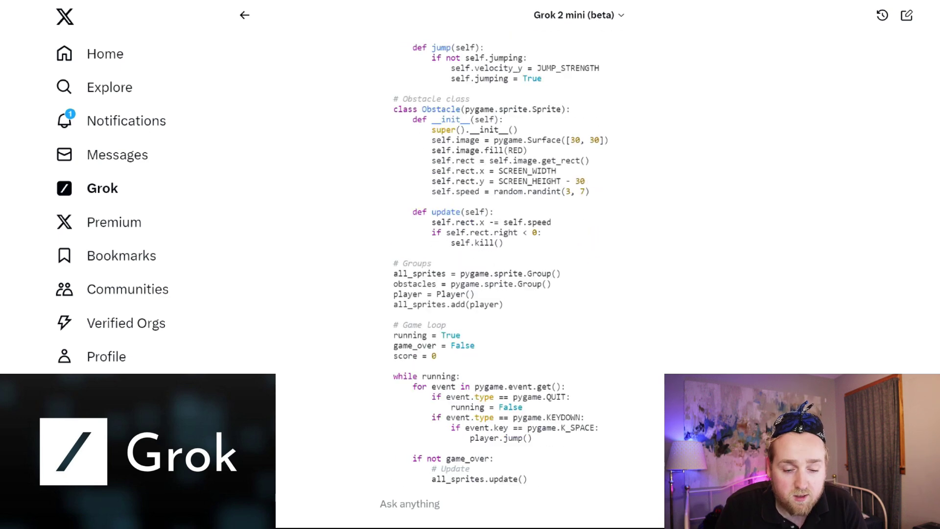
{"action": "scroll", "coordinate": [699, 246], "scroll_direction": "down", "scroll_amount": 6}
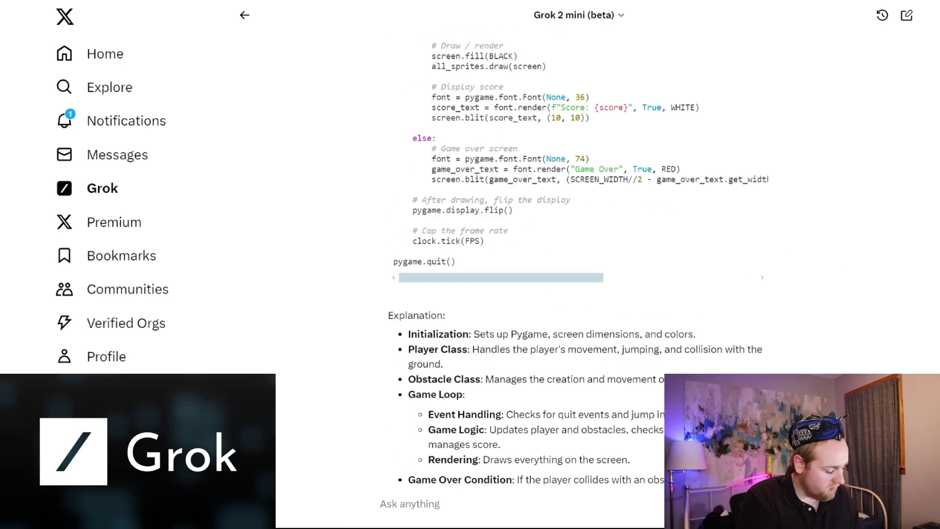
Step: Switch to VS Code, try out Grok's Simple Side Scroller game and close its window
{"action": "key", "text": "super"}
{"action": "type", "text": "vs"}
{"action": "key", "text": "Return"}
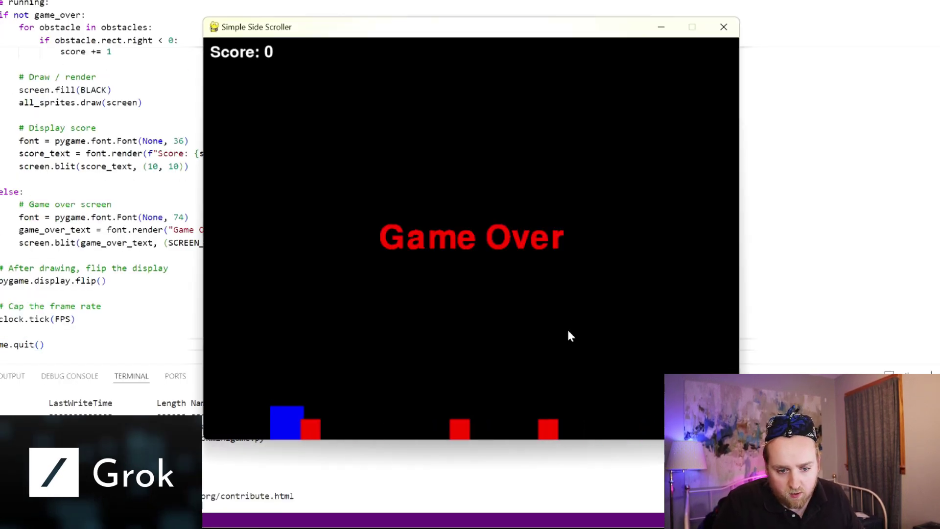
{"action": "key", "text": "alt+F4"}
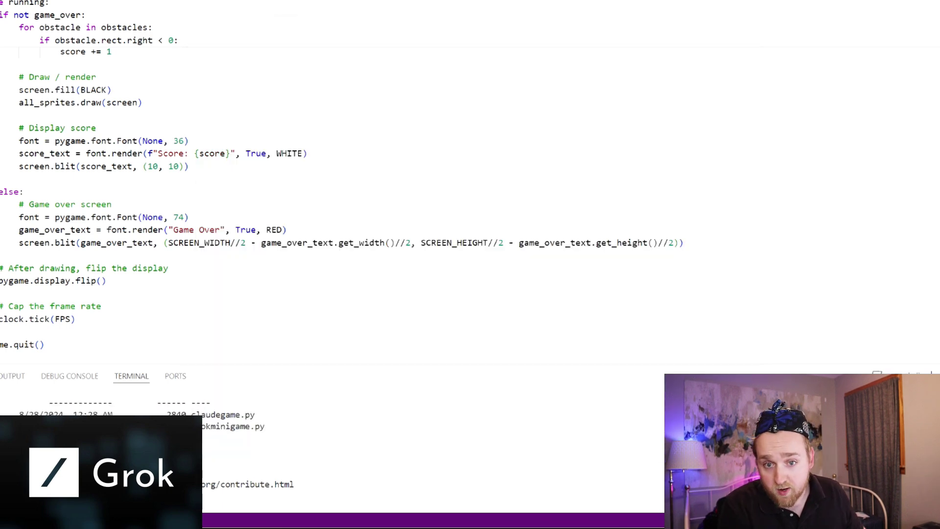
Step: Run grokminigame.py two more times, making the blue block jump at the red obstacles, and close the game after each try
{"action": "key", "text": "Up"}
{"action": "key", "text": "Return"}
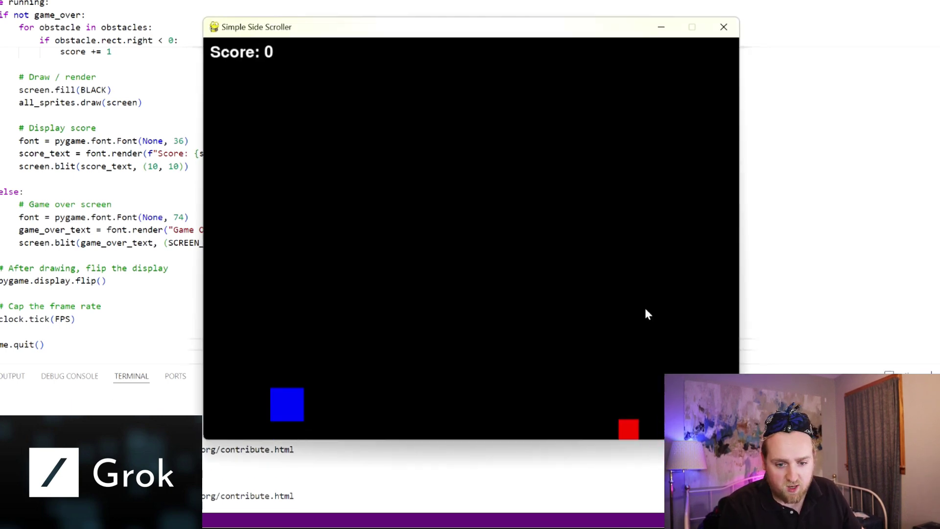
{"action": "key", "text": "space"}
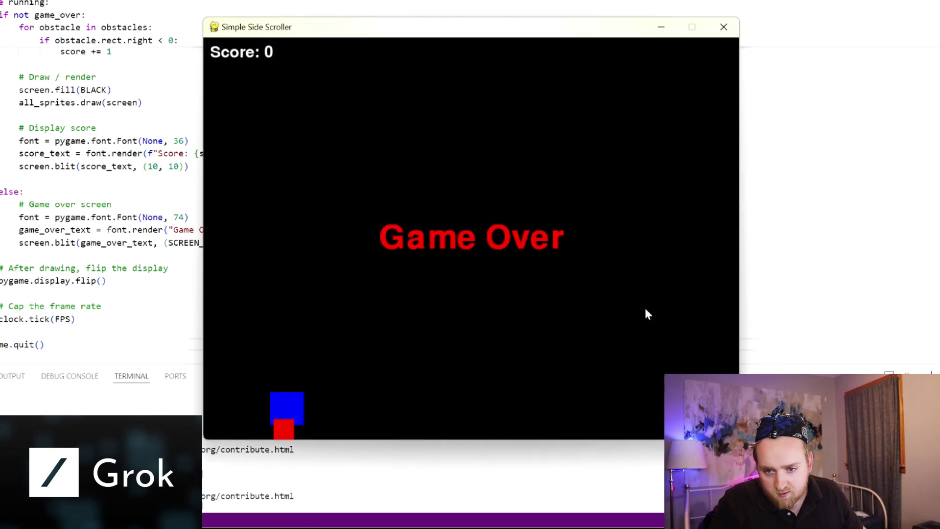
{"action": "key", "text": "alt+F4"}
{"action": "key", "text": "Up"}
{"action": "key", "text": "Return"}
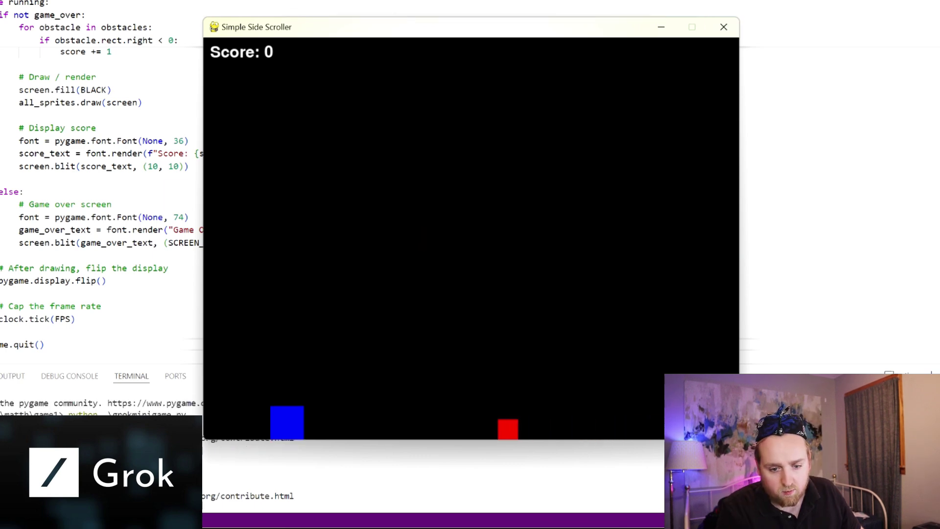
{"action": "key", "text": "space"}
{"action": "key", "text": "space"}
{"action": "key", "text": "space"}
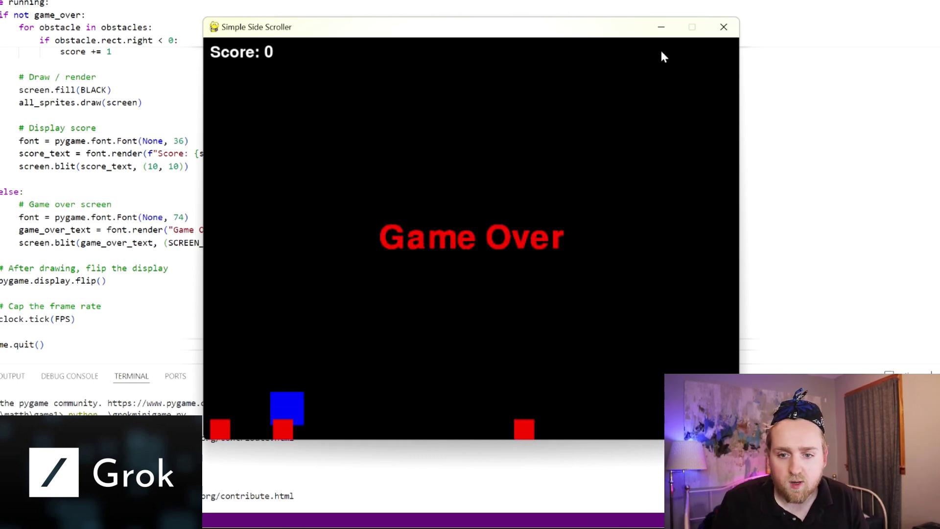
{"action": "left_click", "coordinate": [725, 27]}
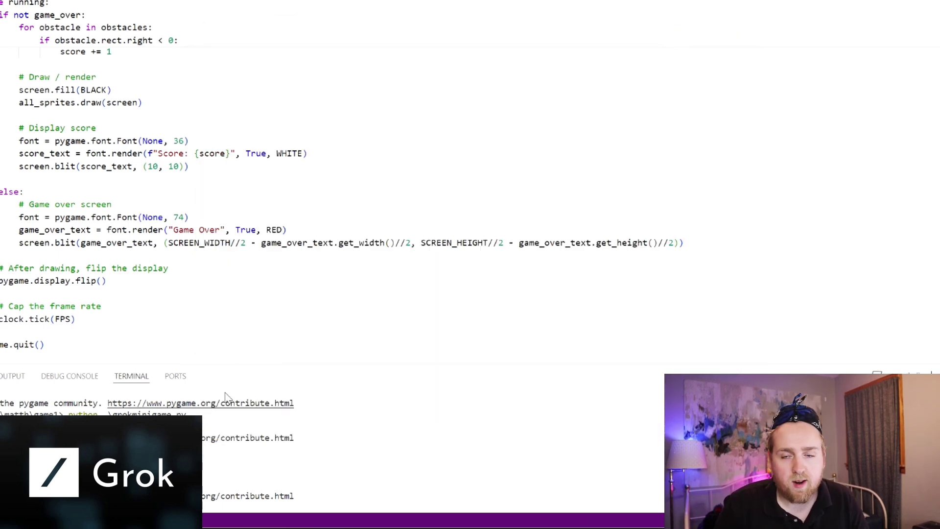
Step: Bring up the Claude version of the game code in the editor and run claudegame.py with Python
{"action": "key", "text": "ctrl+a"}
{"action": "key", "text": "ctrl+v"}
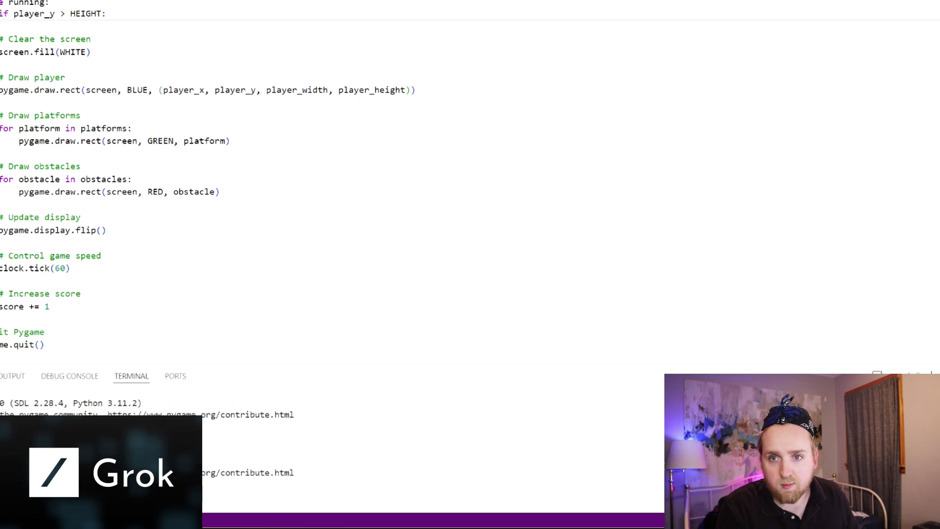
{"action": "type", "text": "claudegame.py"}
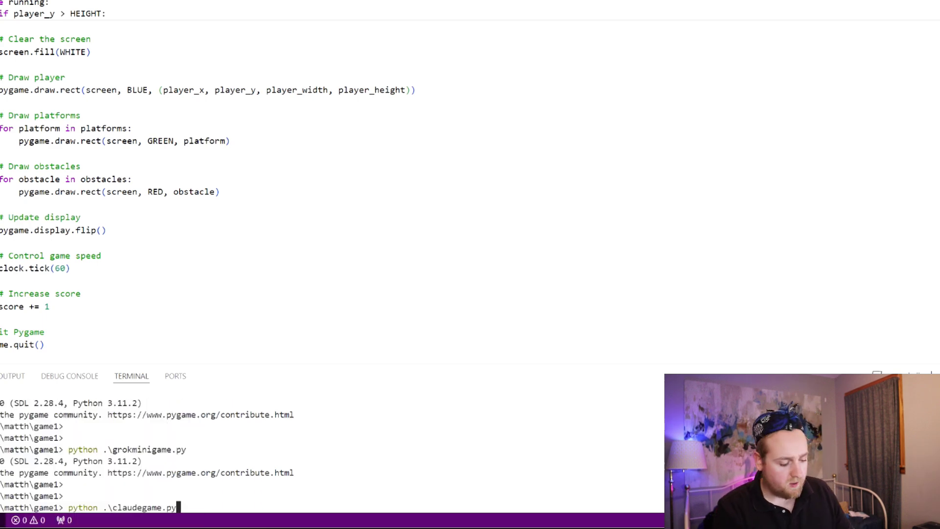
{"action": "key", "text": "Return"}
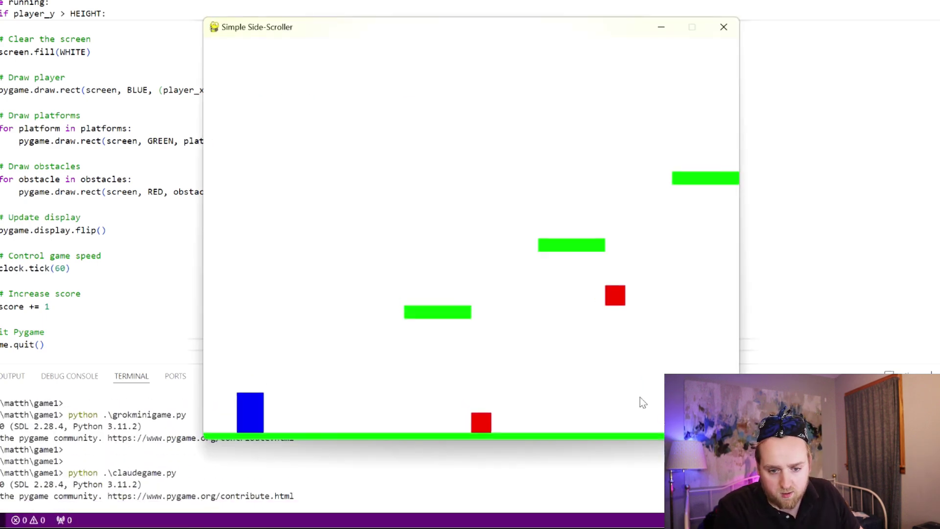
Step: Play the Claude side-scroller, moving the blue block back and forth and making it jump
{"action": "key", "text": "Right"}
{"action": "key", "text": "Left"}
{"action": "key", "text": "Right"}
{"action": "key", "text": "space"}
{"action": "key", "text": "space"}
{"action": "key", "text": "space"}
{"action": "key", "text": "Right"}
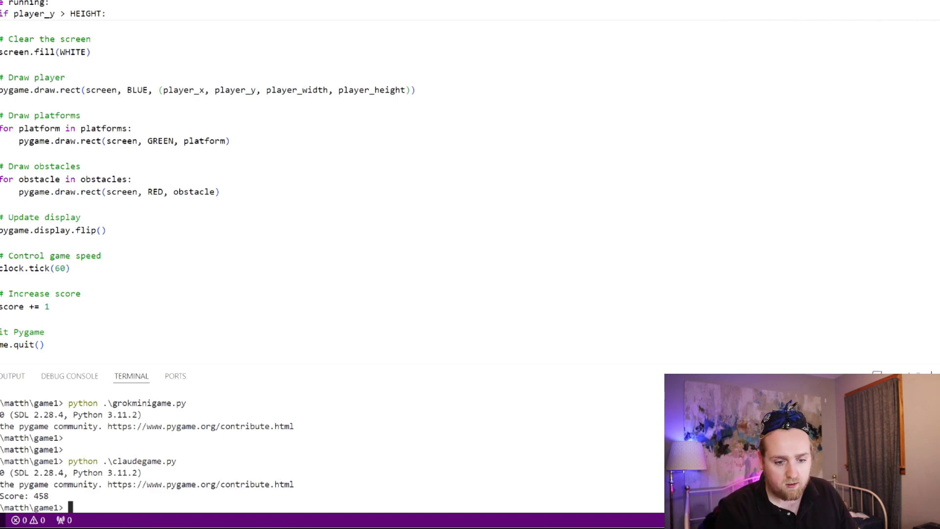
Step: Run claudegame.py again and jump the blue block onto the lowest floating green platform, moving toward its far edge
{"action": "key", "text": "Return"}
{"action": "key", "text": "Up"}
{"action": "key", "text": "Return"}
{"action": "key", "text": "Right"}
{"action": "key", "text": "space"}
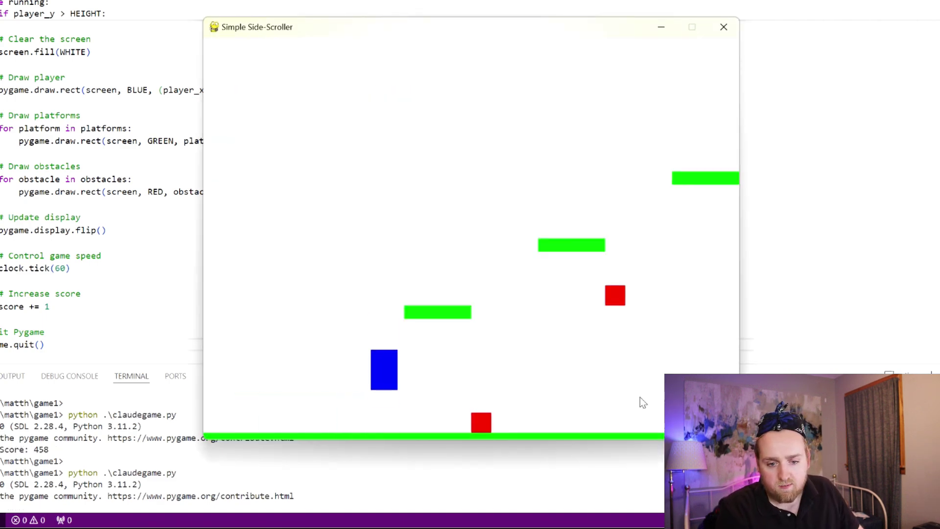
{"action": "key", "text": "space"}
{"action": "key", "text": "Right"}
{"action": "key", "text": "Right"}
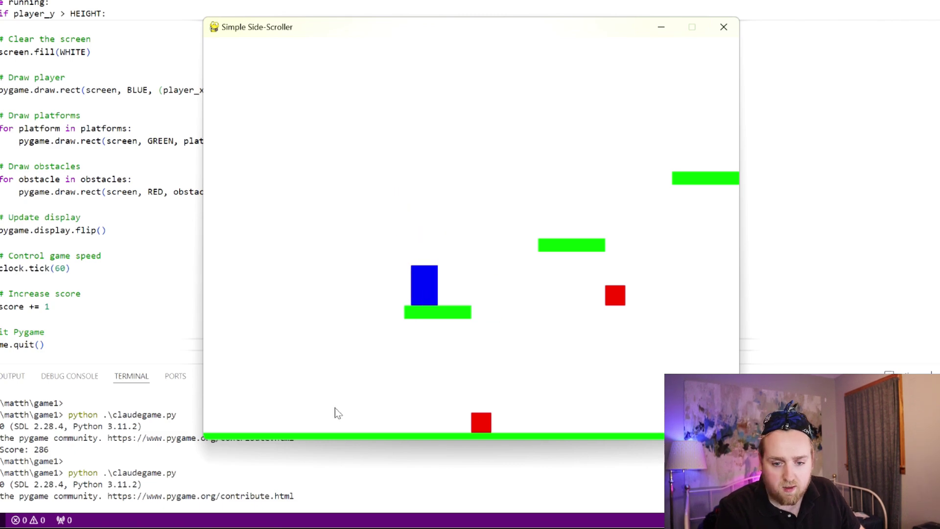
{"action": "key", "text": "Right"}
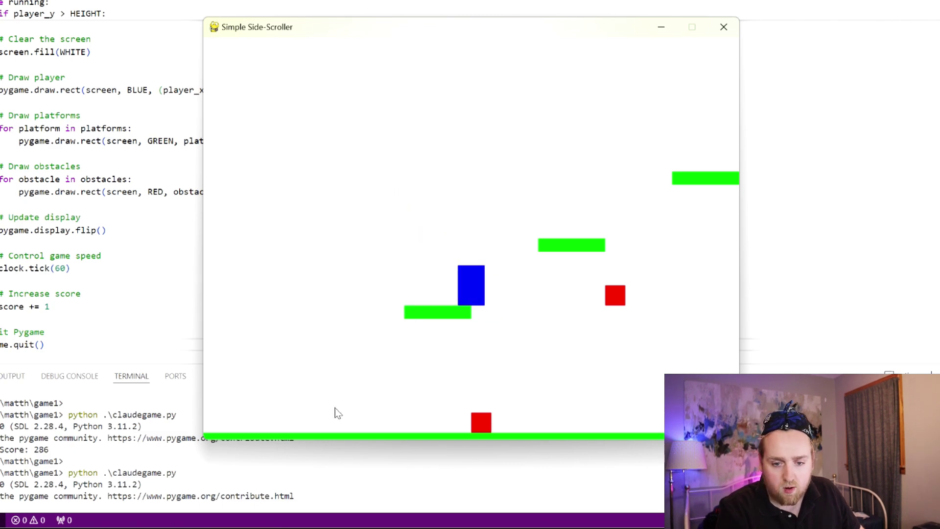
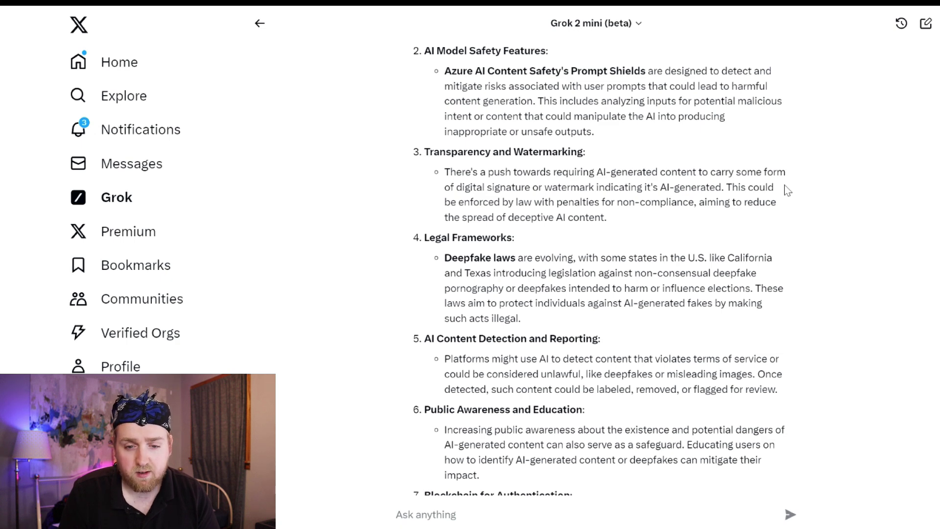
Step: Switch to Grok and read its full answer about safeguards against malicious, unlawful or deceptive generated images
{"action": "scroll", "coordinate": [783, 186], "scroll_direction": "down", "scroll_amount": 1}
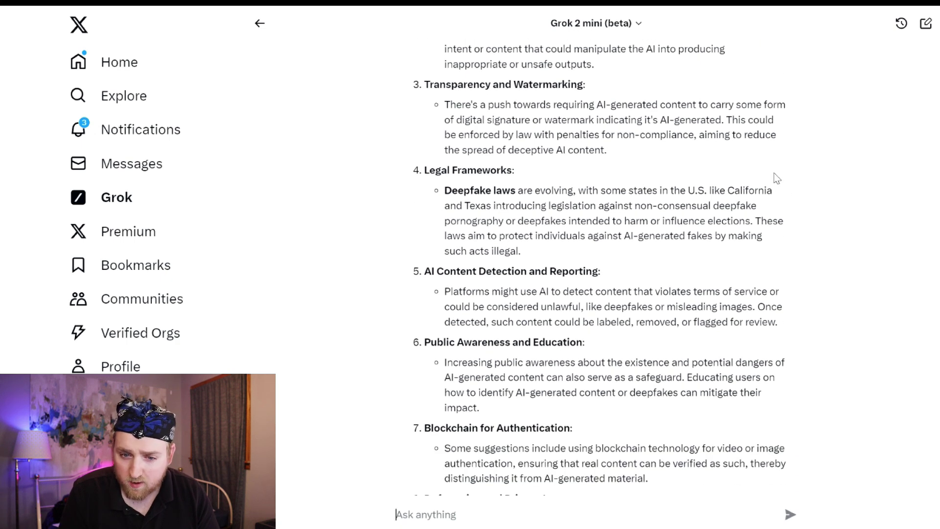
{"action": "scroll", "coordinate": [776, 178], "scroll_direction": "down", "scroll_amount": 1}
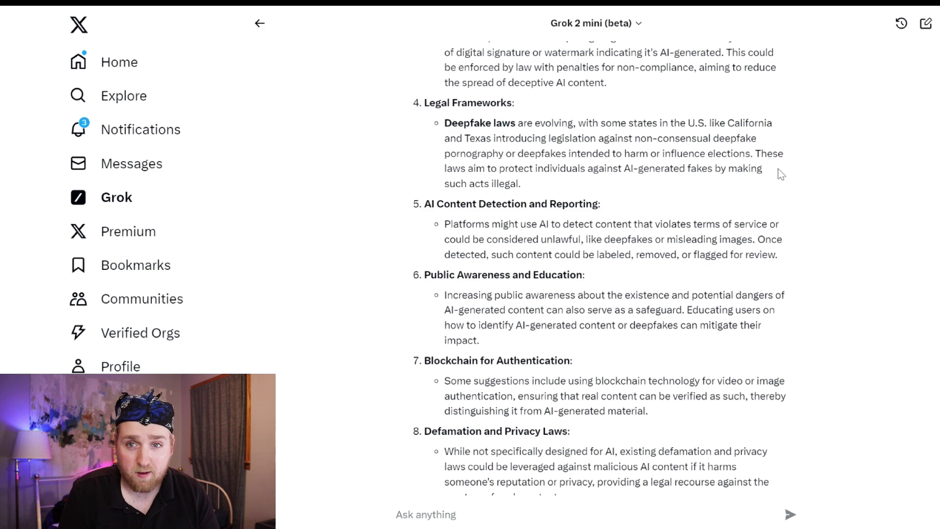
{"action": "scroll", "coordinate": [597, 269], "scroll_direction": "up", "scroll_amount": 6}
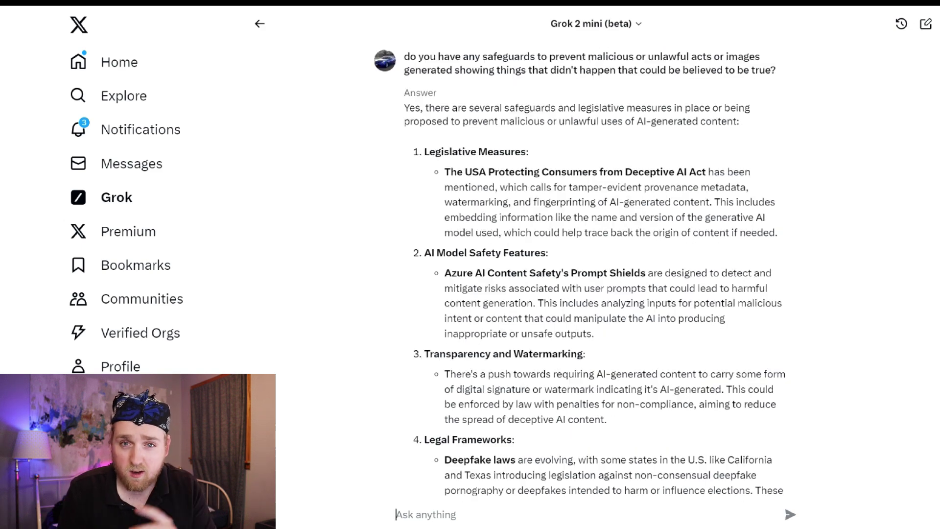
{"action": "scroll", "coordinate": [597, 270], "scroll_direction": "down", "scroll_amount": 4}
{"action": "scroll", "coordinate": [635, 179], "scroll_direction": "down", "scroll_amount": 2}
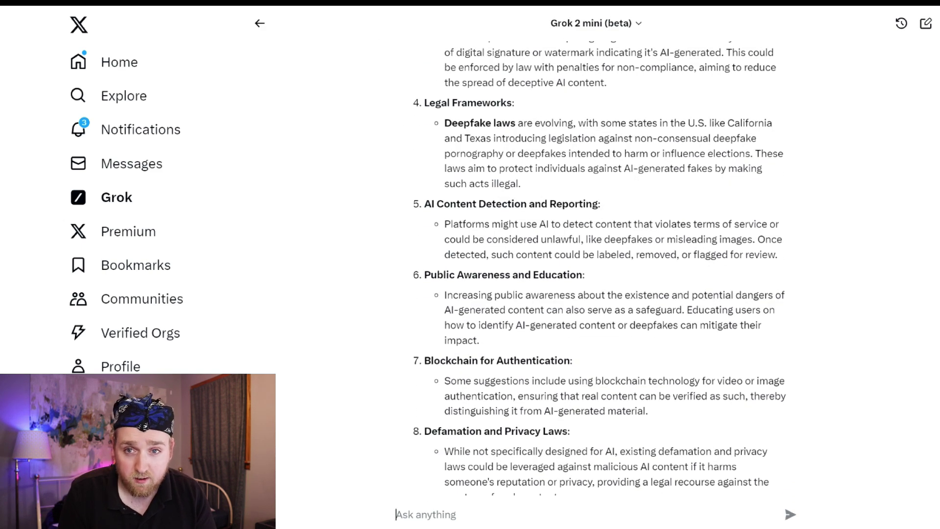
{"action": "scroll", "coordinate": [636, 167], "scroll_direction": "down", "scroll_amount": 4}
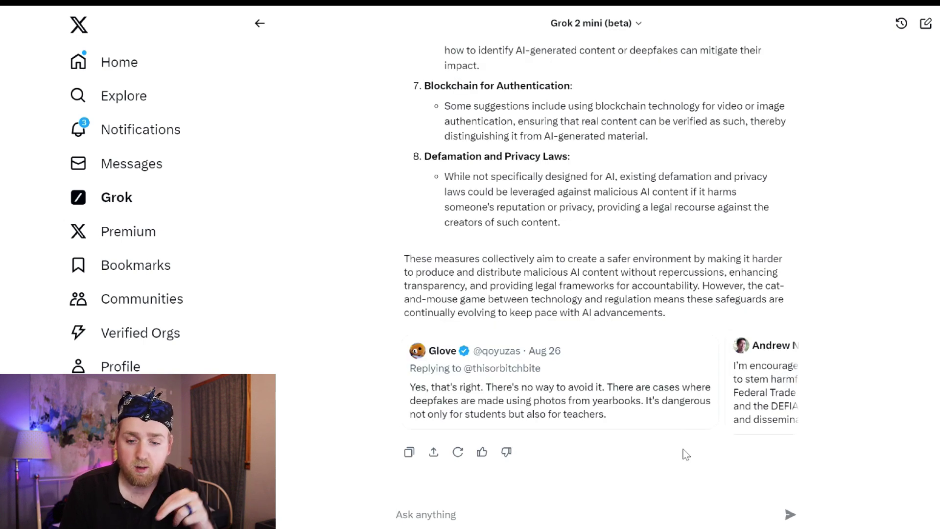
Step: Browse the related X posts attached below Grok's safeguards answer, moving through the carousel one post at a time
{"action": "mouse_move", "coordinate": [707, 374]}
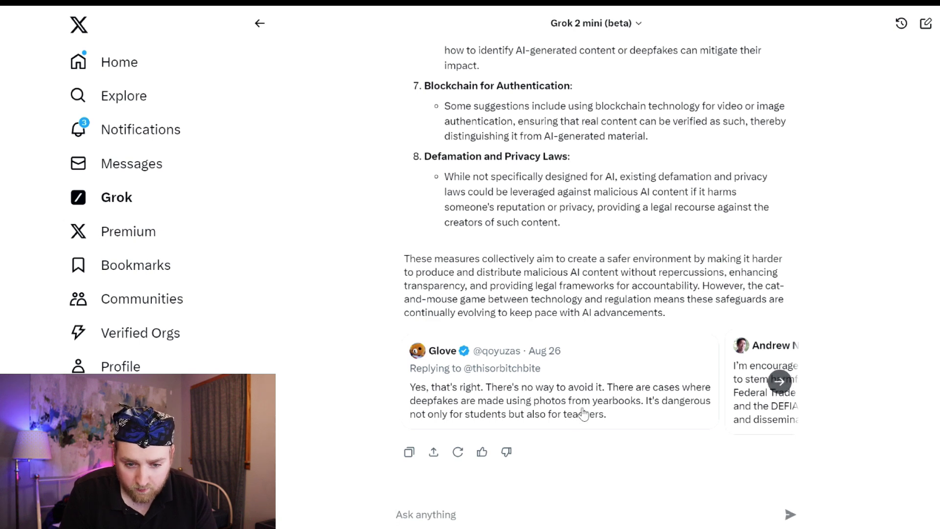
{"action": "left_click", "coordinate": [777, 384]}
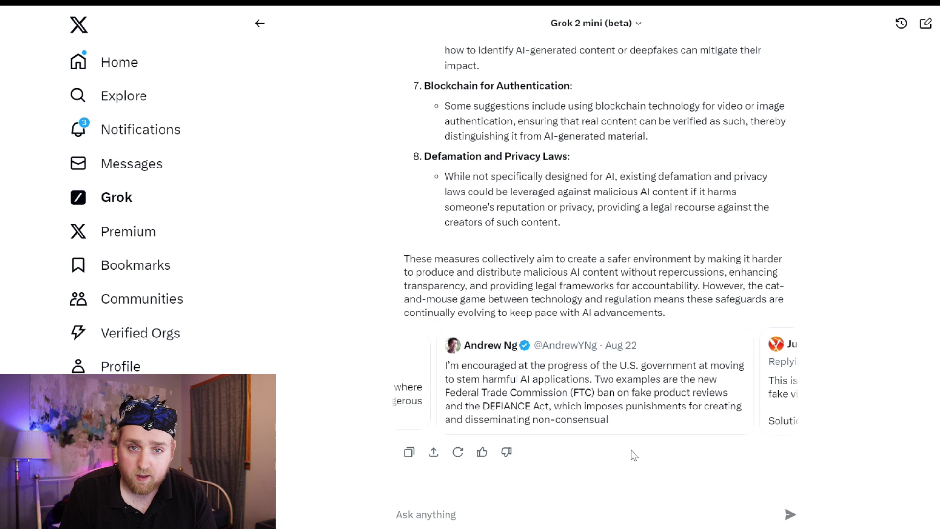
{"action": "mouse_move", "coordinate": [796, 405]}
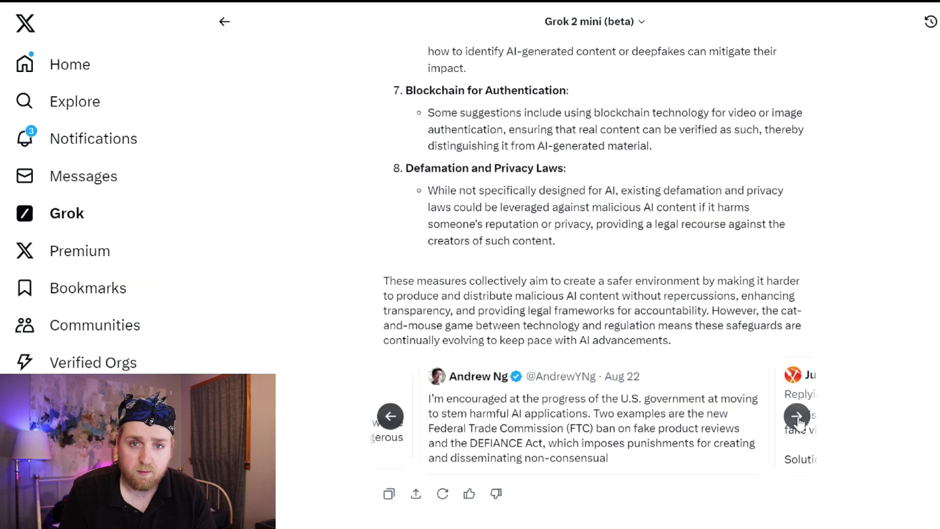
{"action": "left_click", "coordinate": [797, 417]}
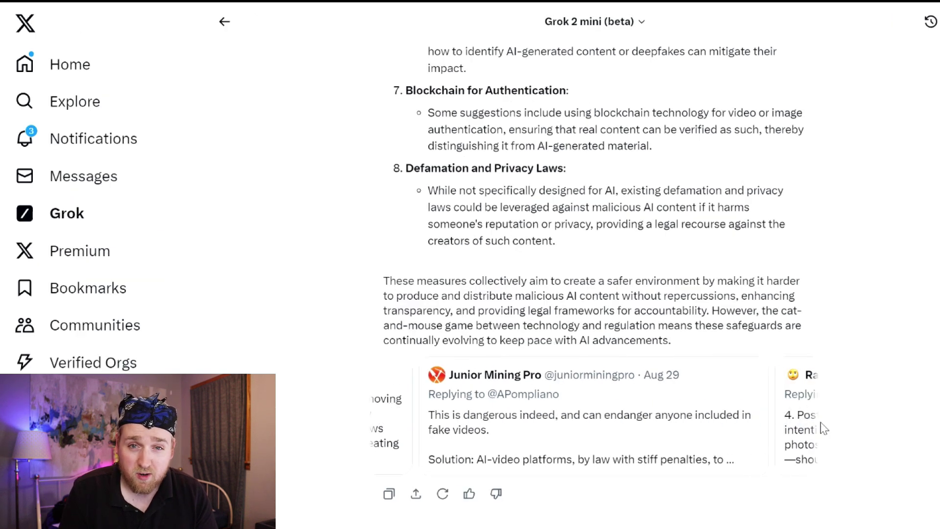
{"action": "mouse_move", "coordinate": [799, 419]}
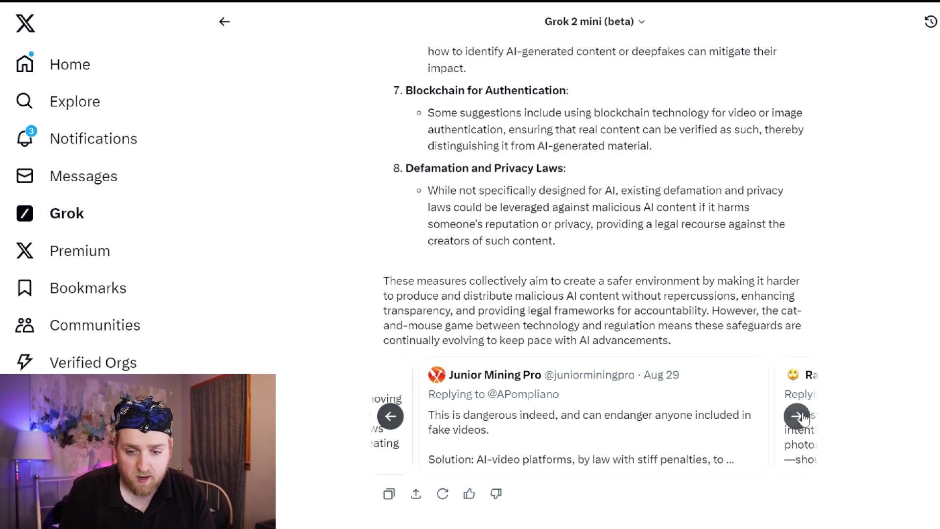
{"action": "left_click", "coordinate": [798, 417]}
{"action": "mouse_move", "coordinate": [778, 397]}
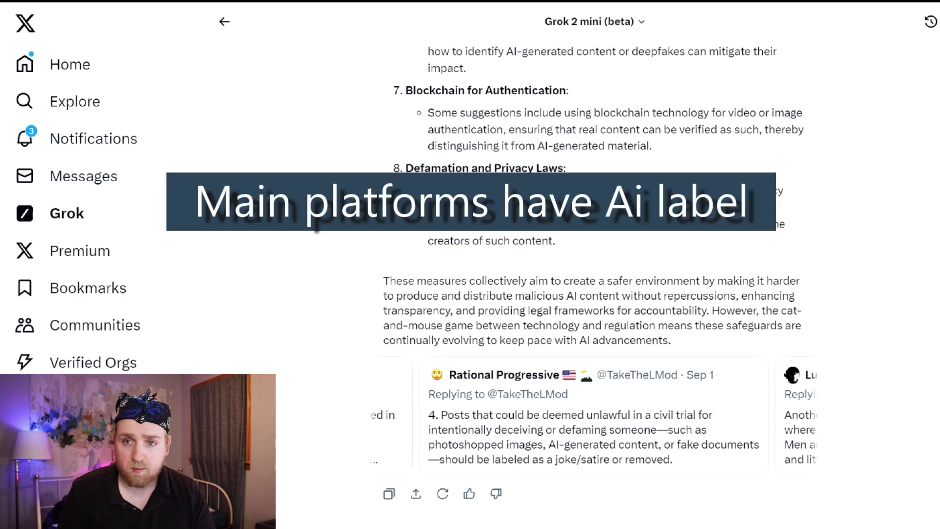
Step: In ChatGPT, submit the drafted question about safeguards against malicious, unlawful or believable false images, and follow it with the prompt "trump playing darts"
{"action": "scroll", "coordinate": [592, 284], "scroll_direction": "up", "scroll_amount": 15}
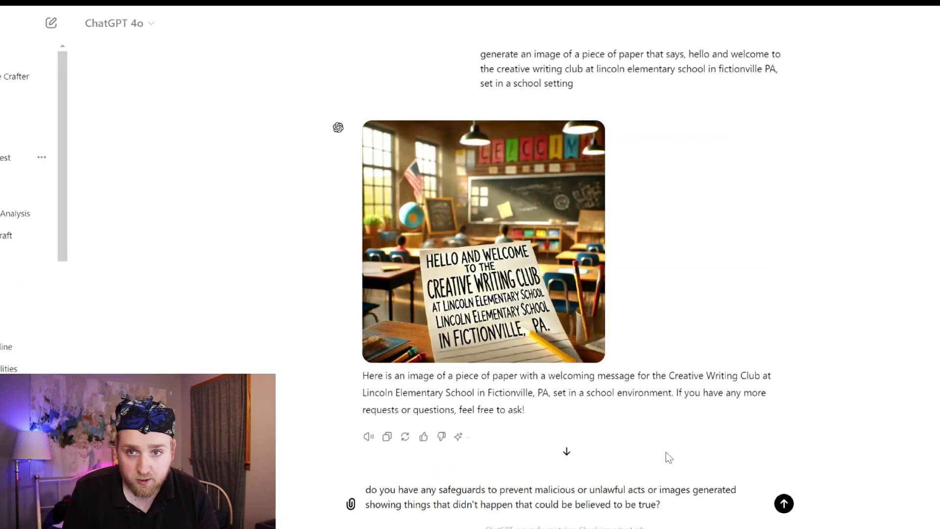
{"action": "scroll", "coordinate": [667, 455], "scroll_direction": "down", "scroll_amount": 1}
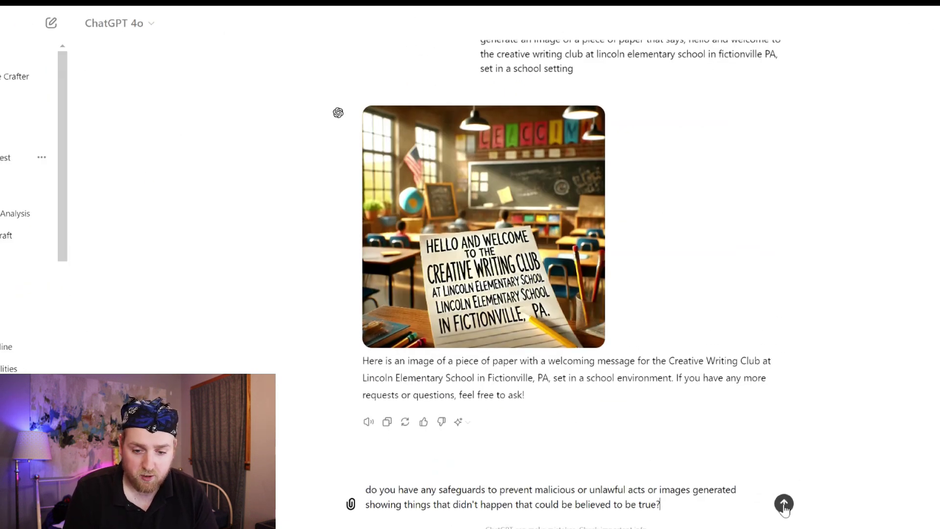
{"action": "left_click", "coordinate": [783, 504]}
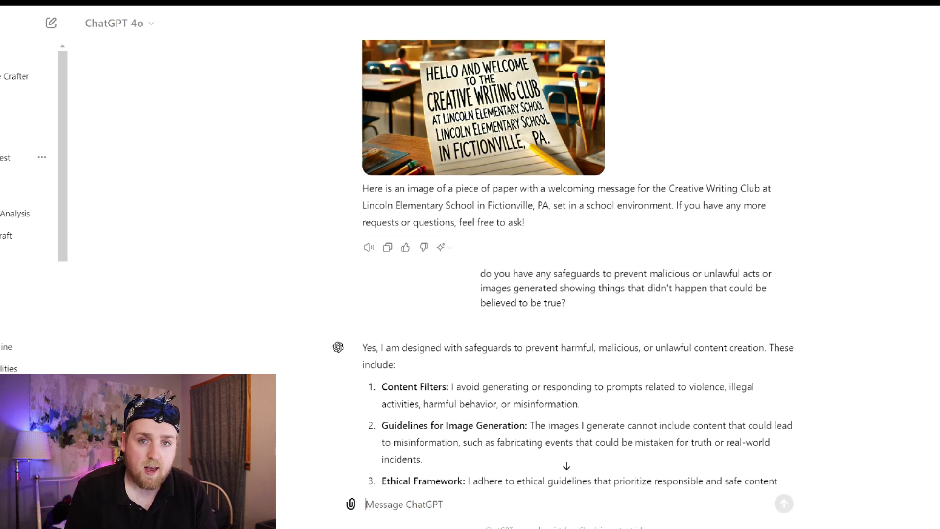
{"action": "scroll", "coordinate": [868, 242], "scroll_direction": "down", "scroll_amount": 3}
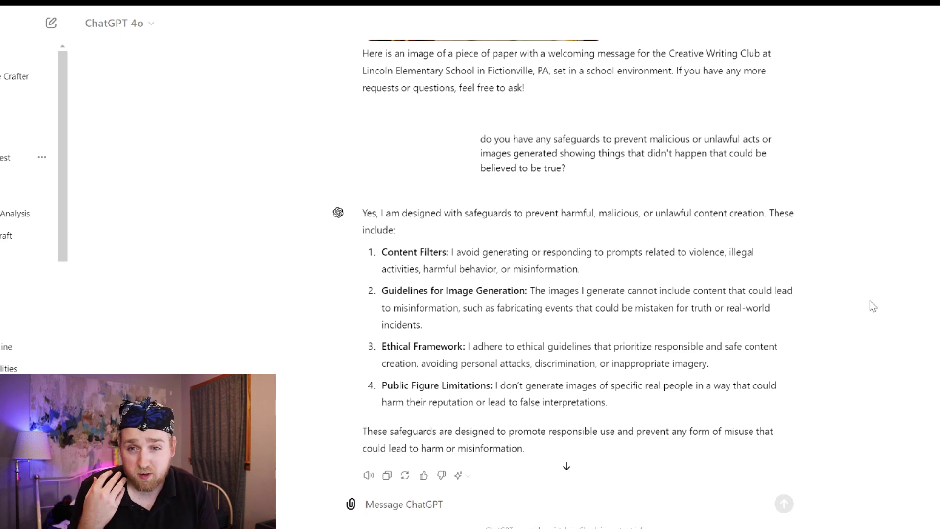
{"action": "type", "text": "trump playing darts"}
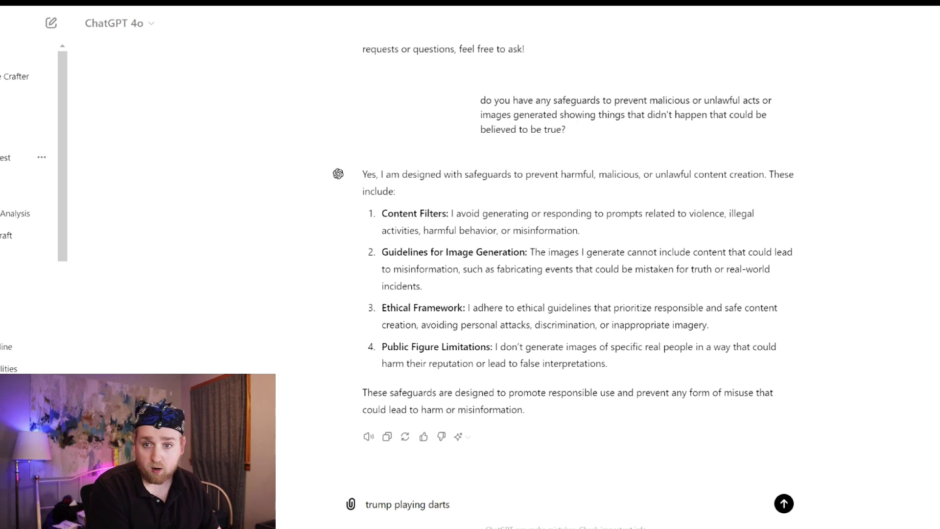
{"action": "key", "text": "Return"}
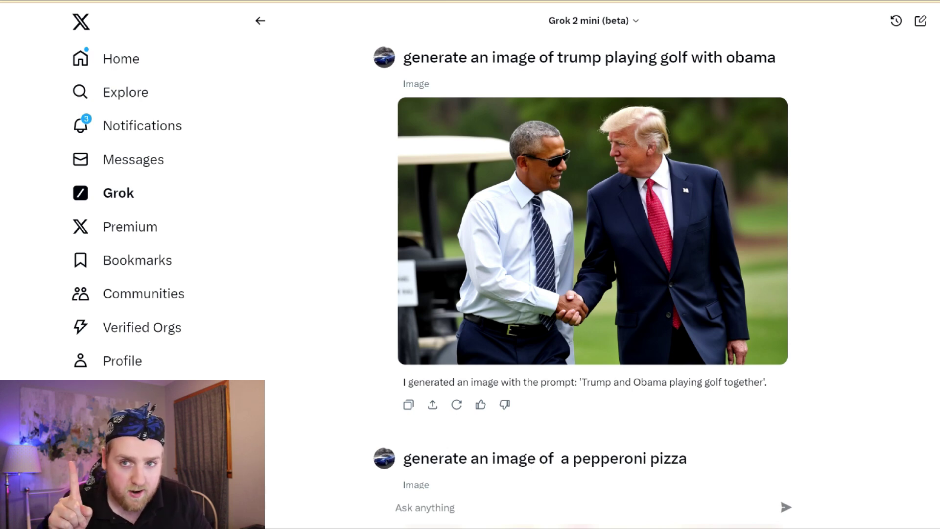
Step: Switch to Grok, turn on Fun Mode for Grok 2 mini (beta) and ask it to "help me come up with a story"
{"action": "left_click", "coordinate": [631, 21]}
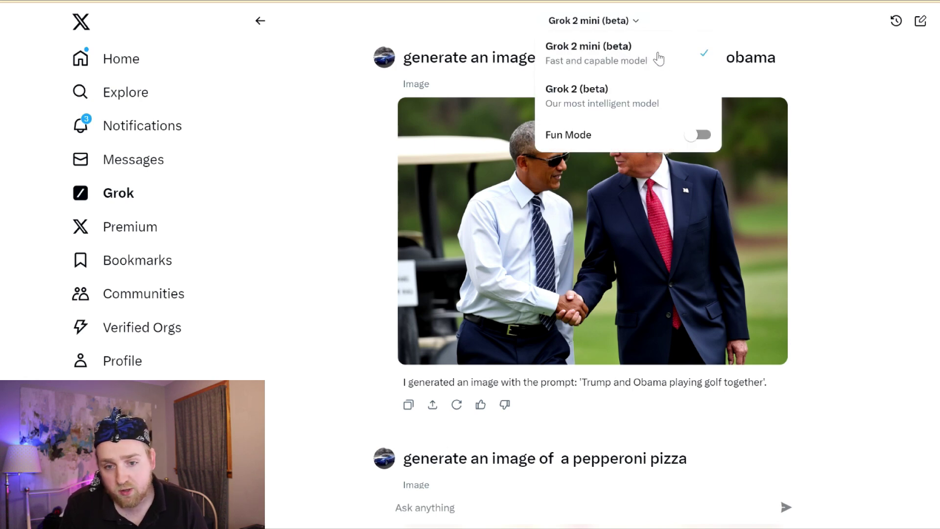
{"action": "left_click", "coordinate": [700, 135]}
{"action": "left_click", "coordinate": [566, 515]}
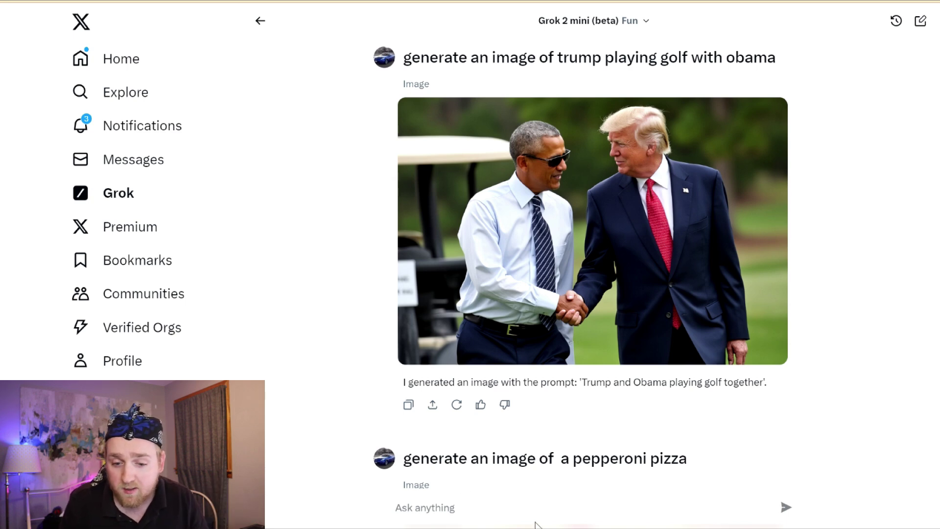
{"action": "type", "text": "help me come"}
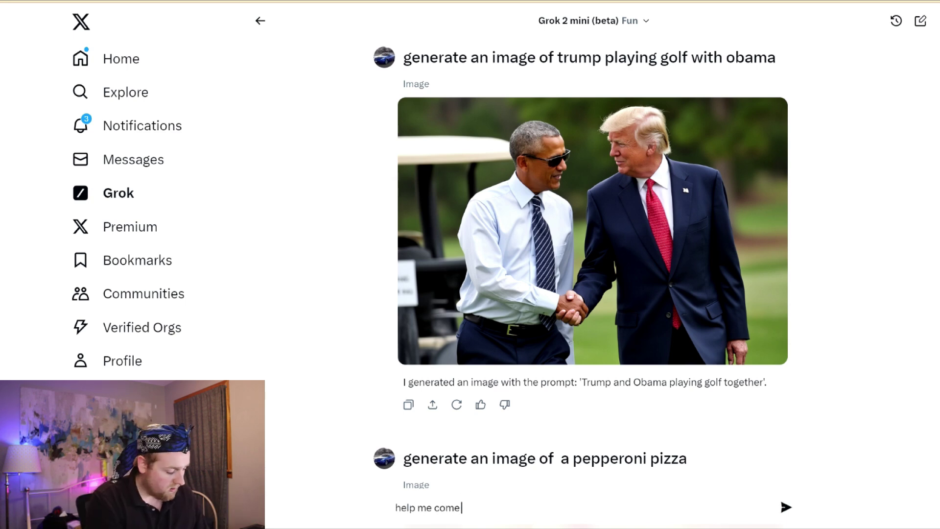
{"action": "type", "text": " up with a story"}
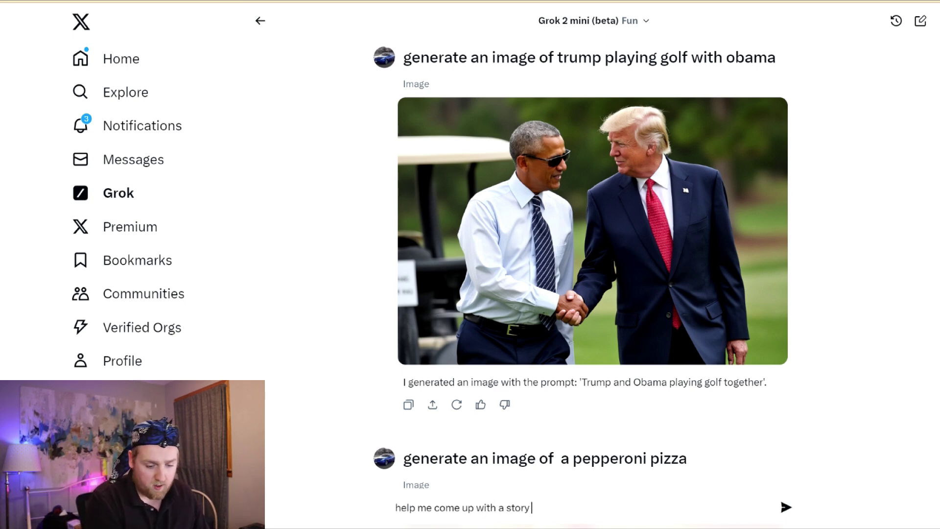
{"action": "key", "text": "Return"}
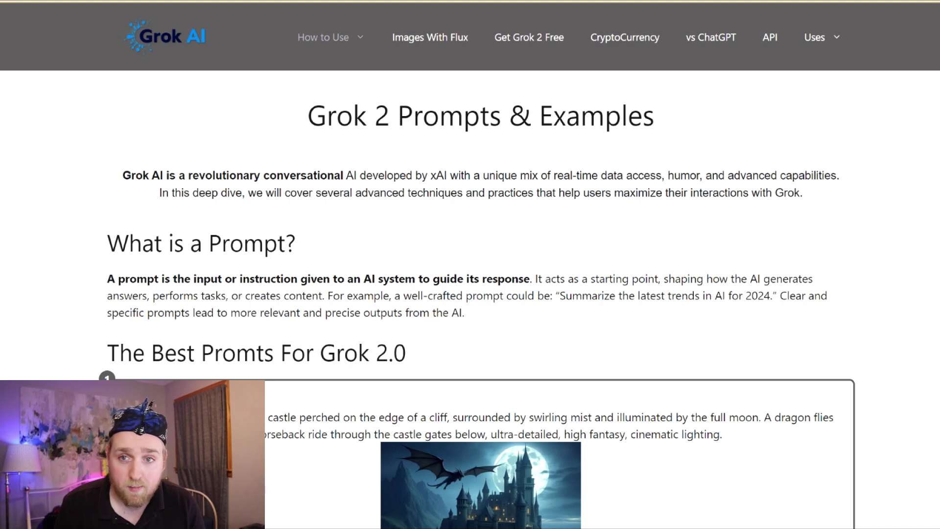
Step: Copy the regal lion prompt from the Grok 2 Prompts & Examples page into Grok and change the animal to a panther
{"action": "scroll", "coordinate": [606, 239], "scroll_direction": "down", "scroll_amount": 2}
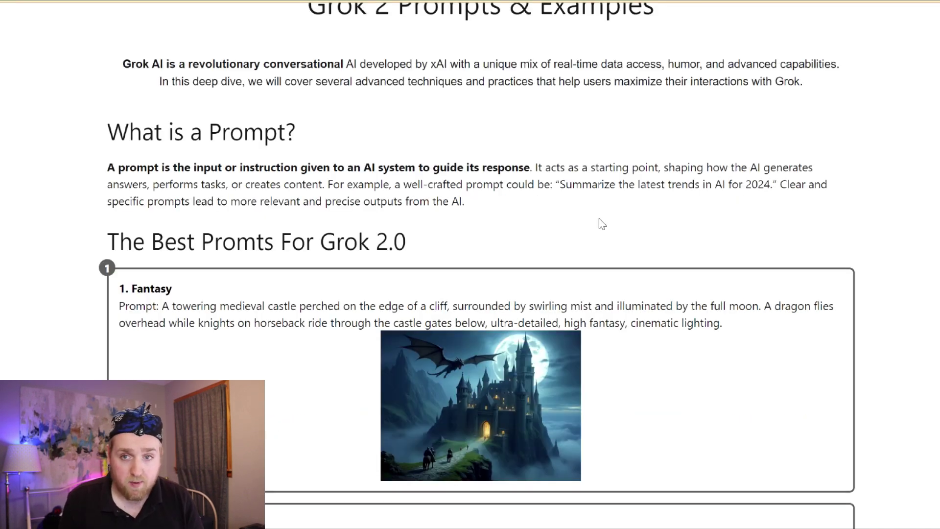
{"action": "scroll", "coordinate": [601, 223], "scroll_direction": "down", "scroll_amount": 4}
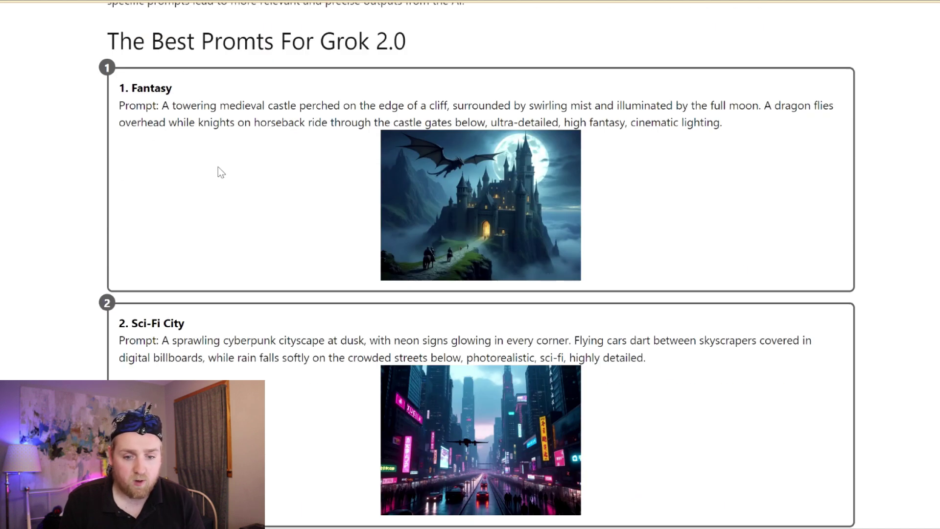
{"action": "scroll", "coordinate": [219, 172], "scroll_direction": "down", "scroll_amount": 3}
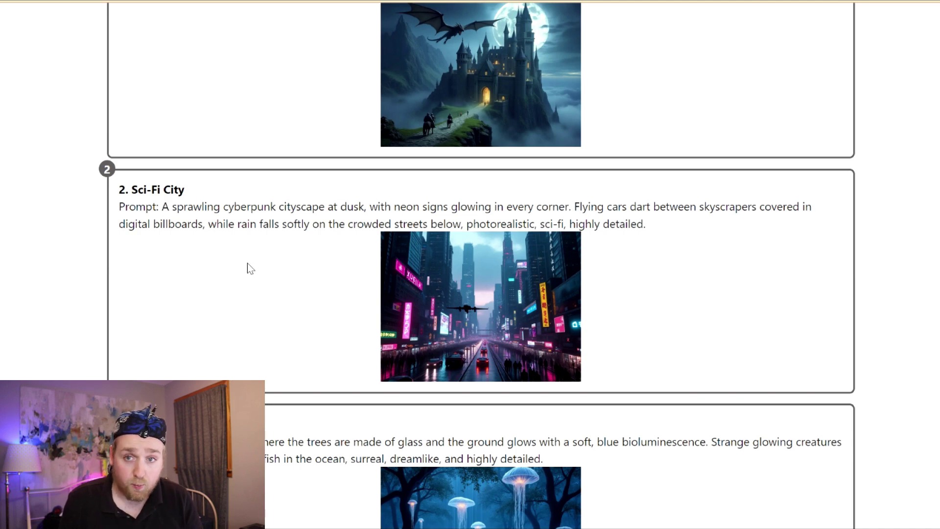
{"action": "scroll", "coordinate": [278, 250], "scroll_direction": "down", "scroll_amount": 3}
{"action": "scroll", "coordinate": [278, 250], "scroll_direction": "down", "scroll_amount": 3}
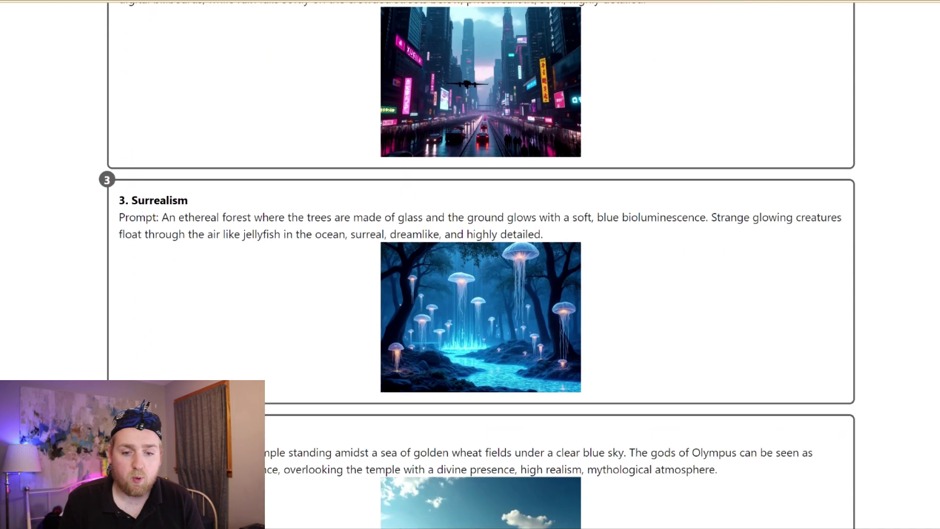
{"action": "scroll", "coordinate": [242, 239], "scroll_direction": "down", "scroll_amount": 15}
{"action": "left_click_drag", "start_coordinate": [580, 163], "coordinate": [162, 145]}
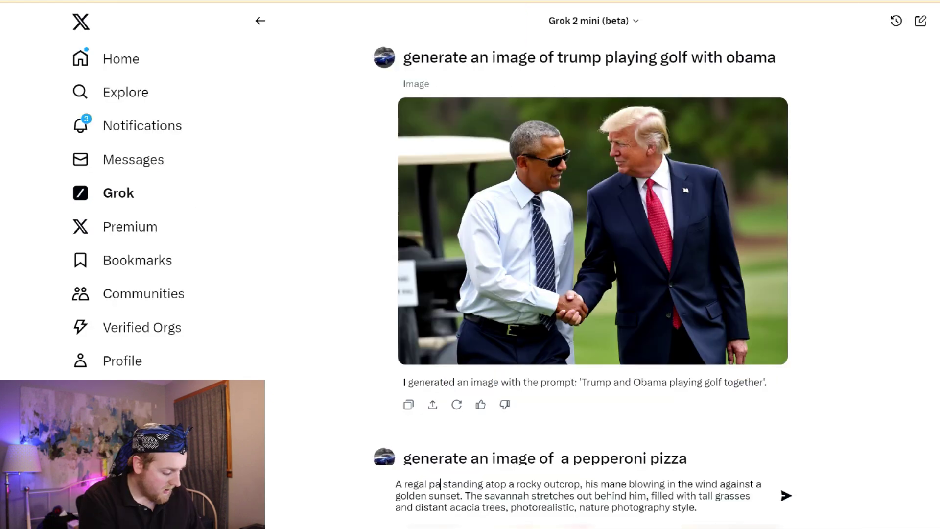
{"action": "type", "text": "nther"}
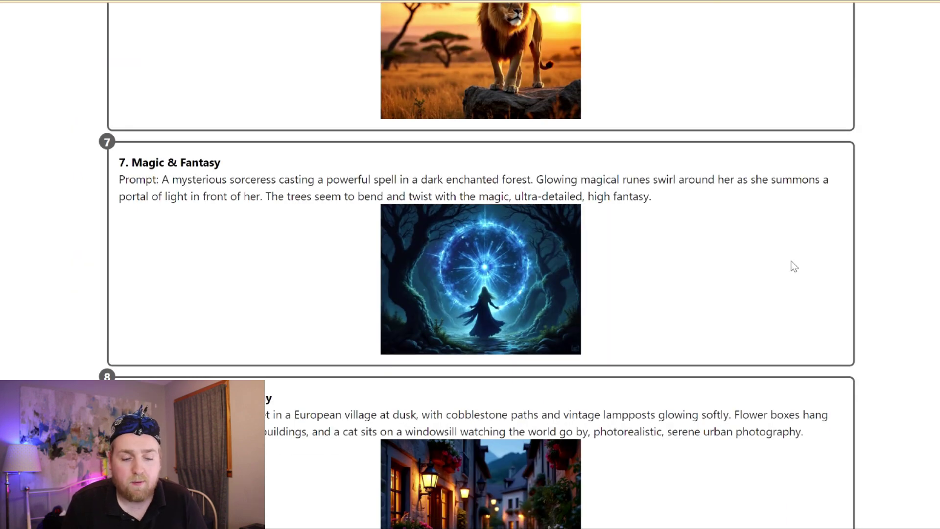
Step: Browse the further example prompts on the Grok 2 Prompts & Examples page, from Magic & Fantasy past Mythical Creature
{"action": "scroll", "coordinate": [793, 266], "scroll_direction": "down", "scroll_amount": 4}
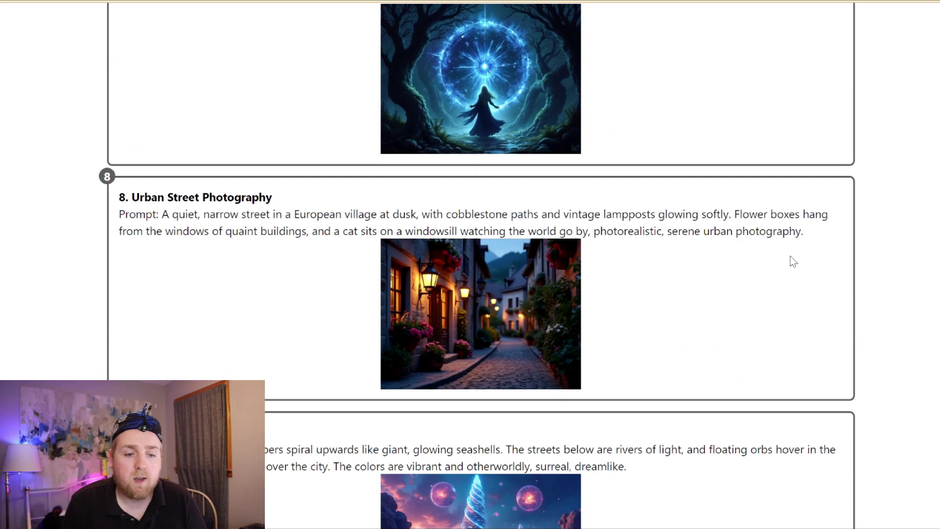
{"action": "scroll", "coordinate": [787, 263], "scroll_direction": "down", "scroll_amount": 4}
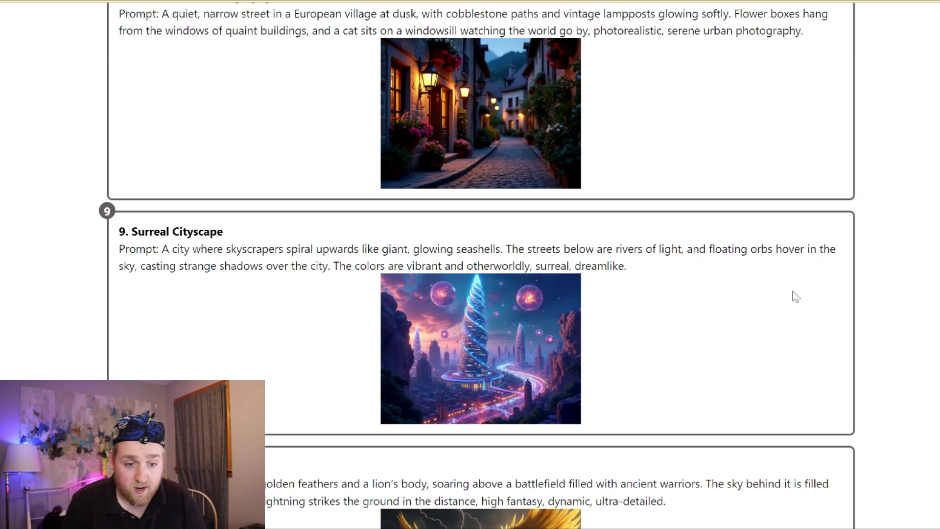
{"action": "scroll", "coordinate": [790, 291], "scroll_direction": "down", "scroll_amount": 5}
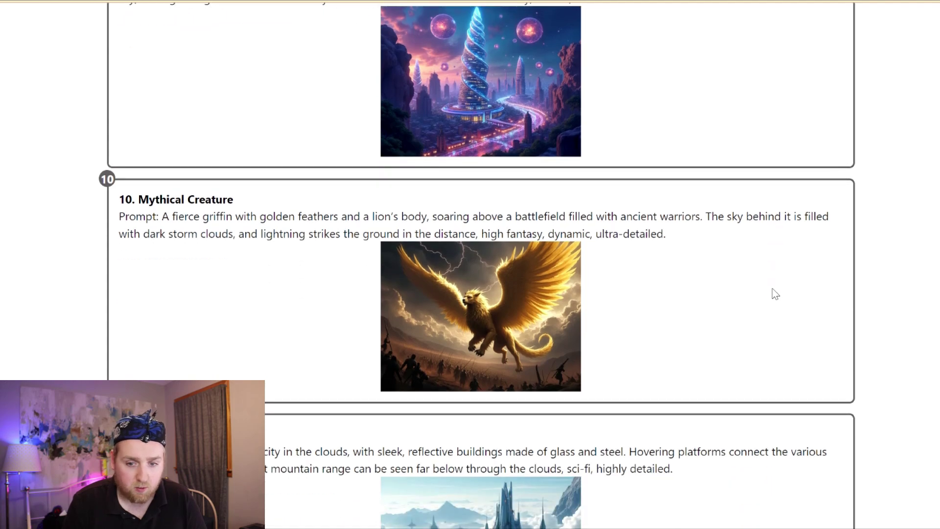
{"action": "scroll", "coordinate": [776, 294], "scroll_direction": "down", "scroll_amount": 5}
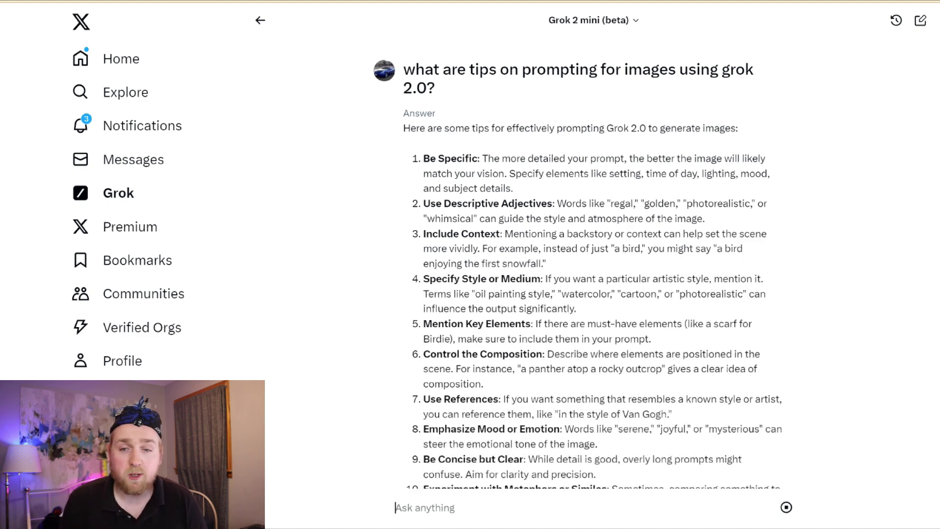
Step: In Grok, read the full list of tips on prompting for images using Grok 2.0
{"action": "scroll", "coordinate": [775, 231], "scroll_direction": "down", "scroll_amount": 3}
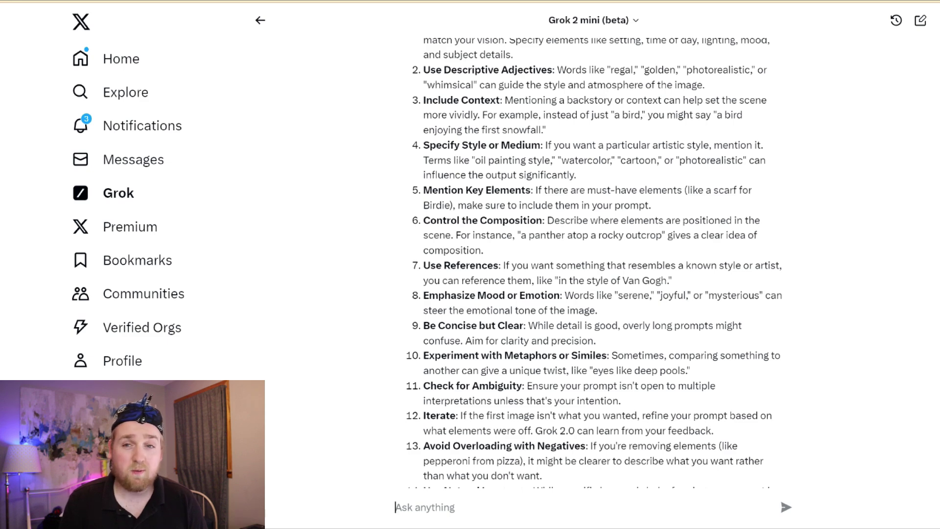
{"action": "scroll", "coordinate": [575, 186], "scroll_direction": "down", "scroll_amount": 2}
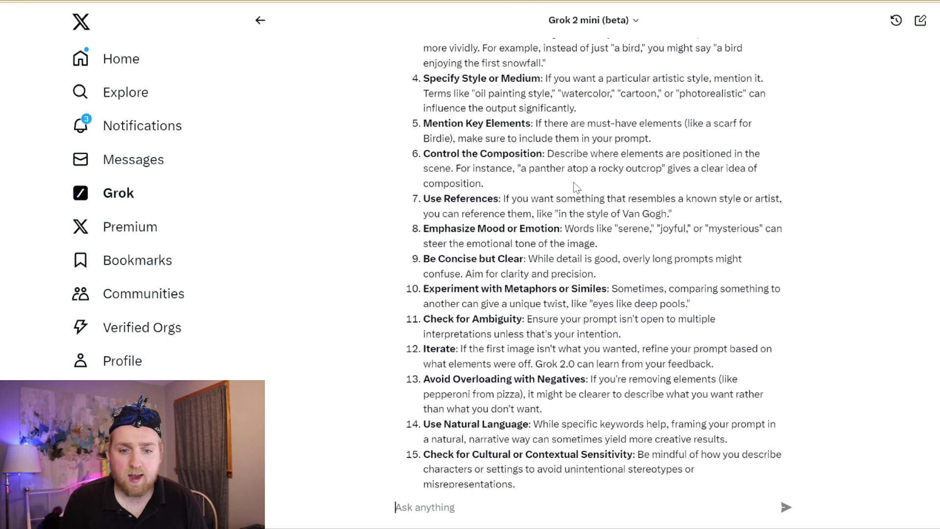
{"action": "scroll", "coordinate": [578, 181], "scroll_direction": "down", "scroll_amount": 2}
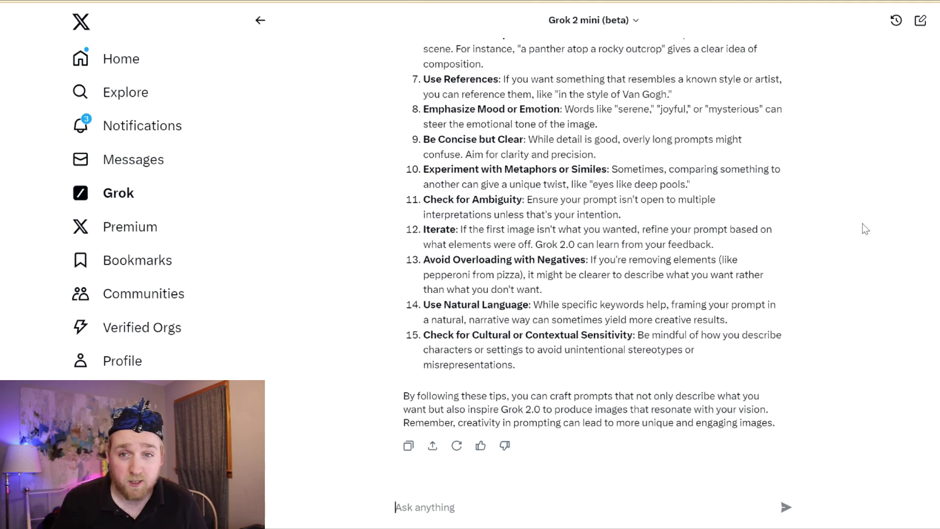
{"action": "scroll", "coordinate": [854, 238], "scroll_direction": "up", "scroll_amount": 5}
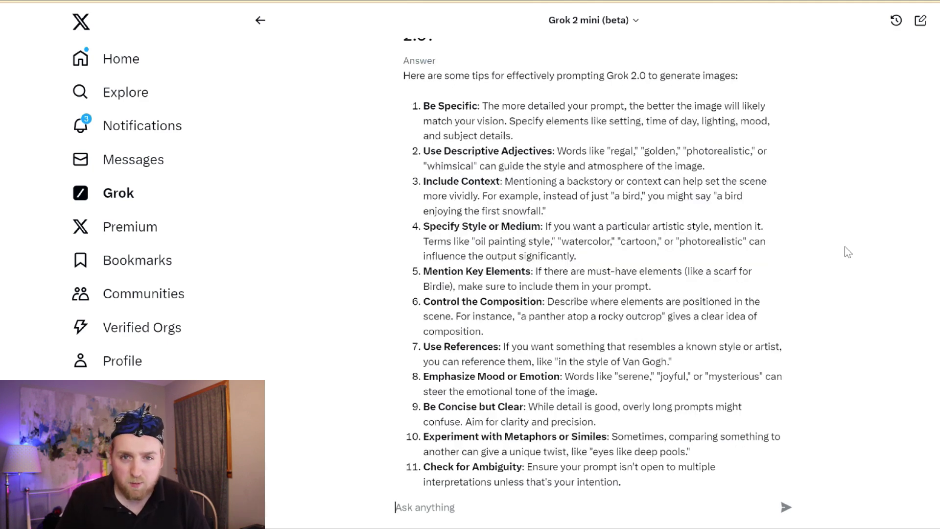